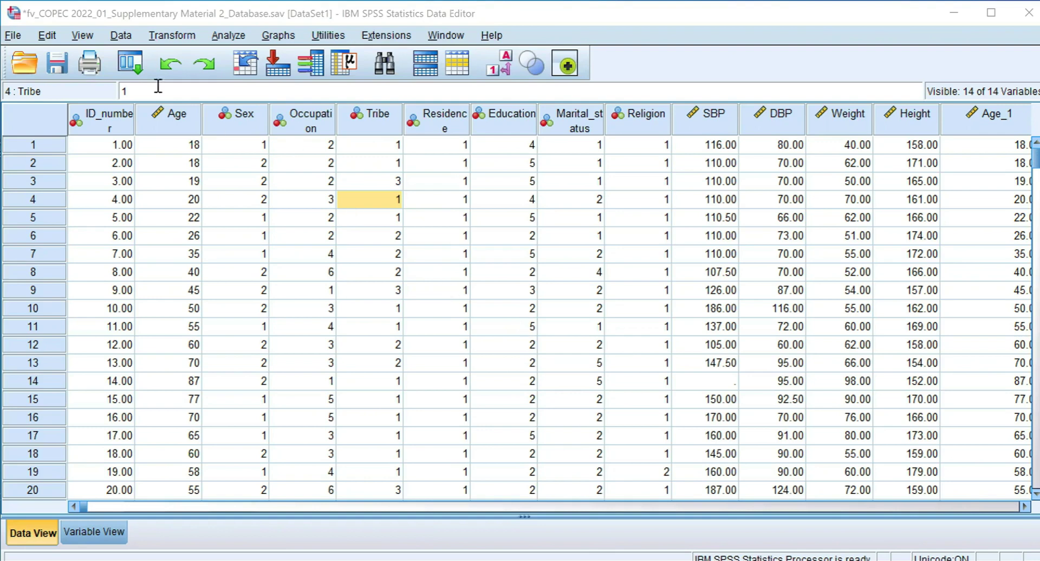
Select only cases satisfying the condition Age<101, filtering out the unselected cases.
{"action": "left_click", "coordinate": [121, 36]}
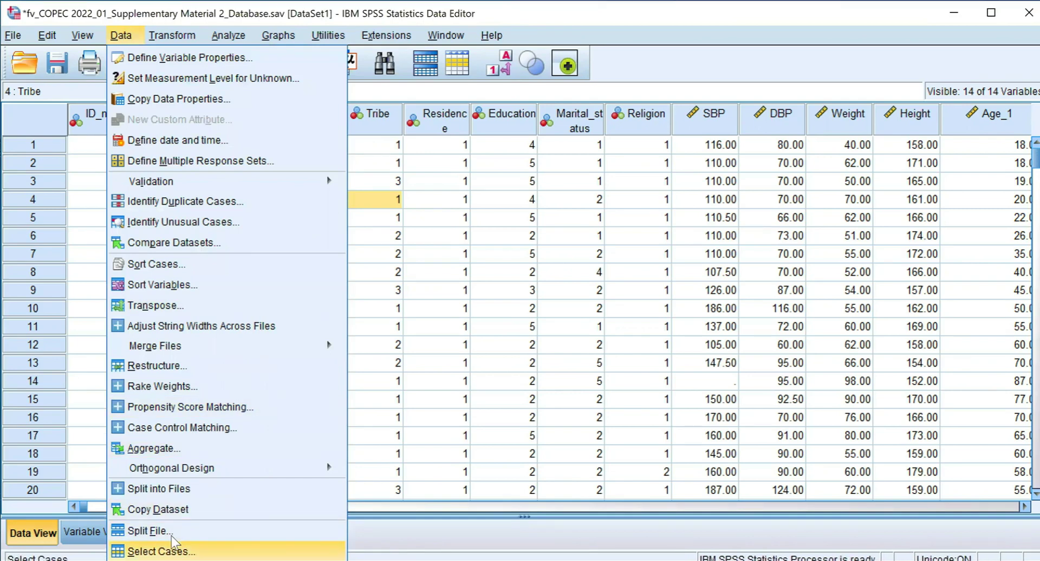
{"action": "left_click", "coordinate": [163, 551]}
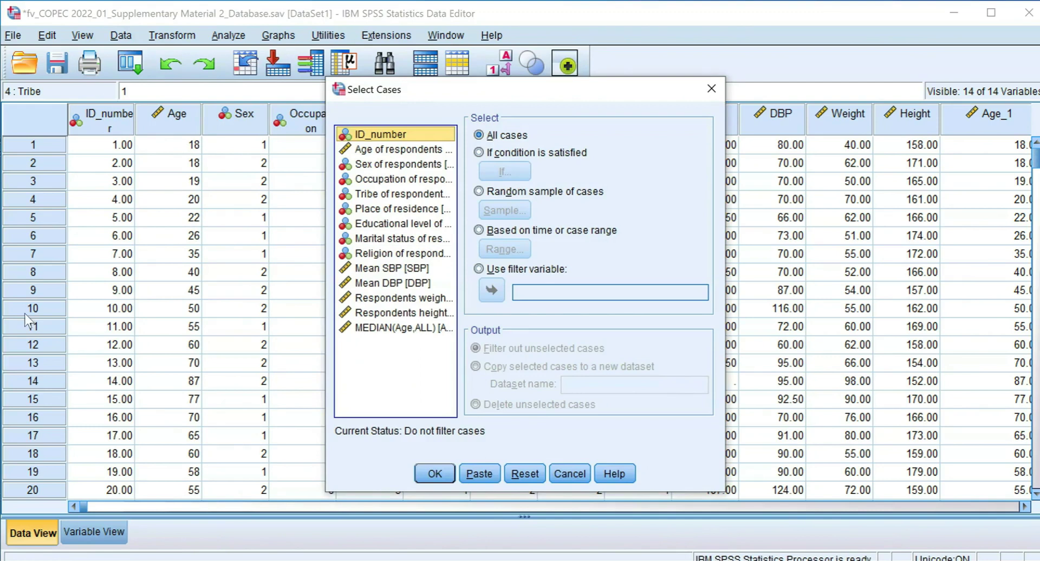
{"action": "left_click", "coordinate": [480, 155]}
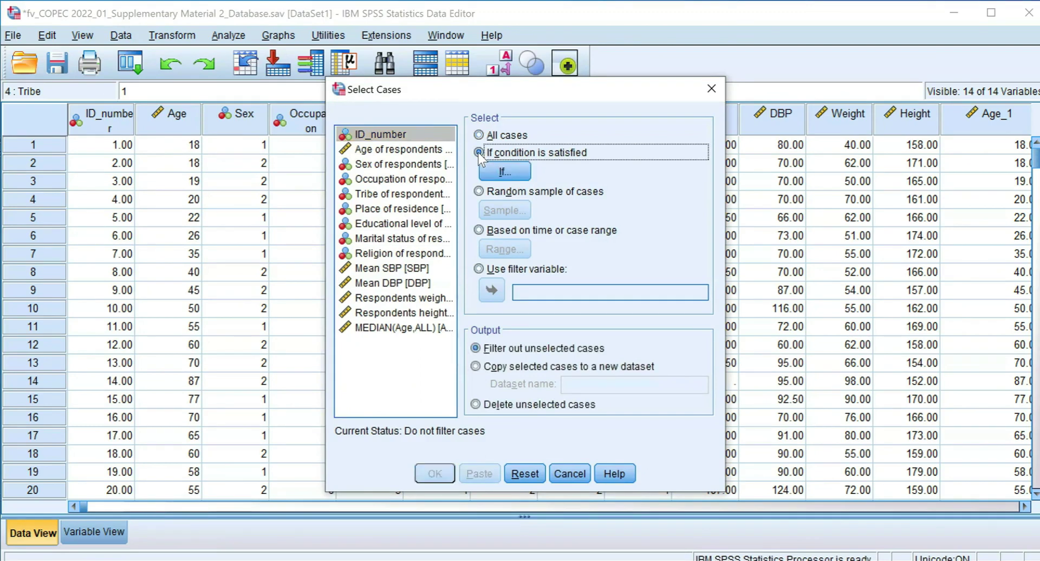
{"action": "left_click", "coordinate": [519, 171]}
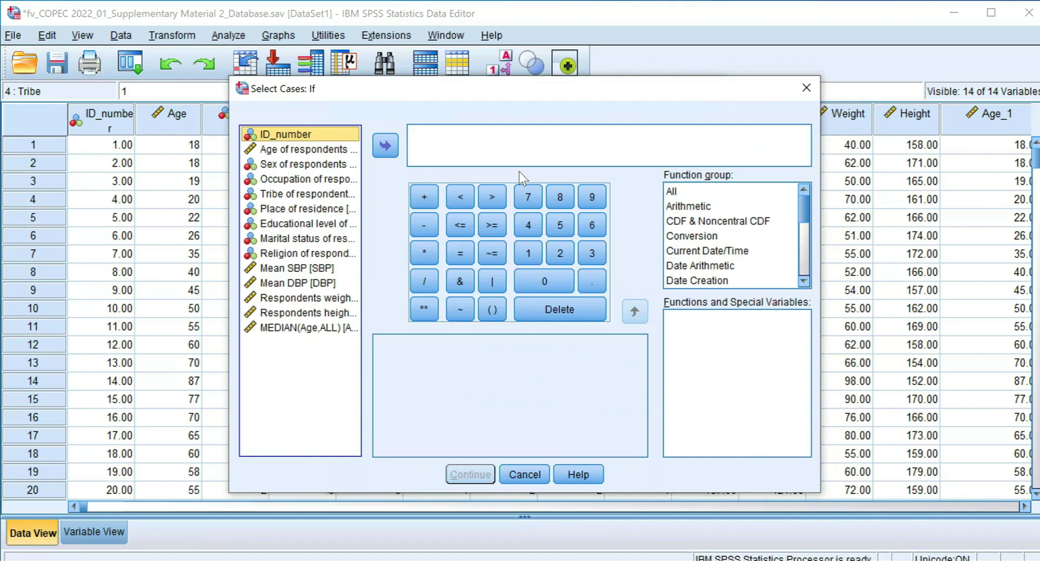
{"action": "left_click", "coordinate": [322, 150]}
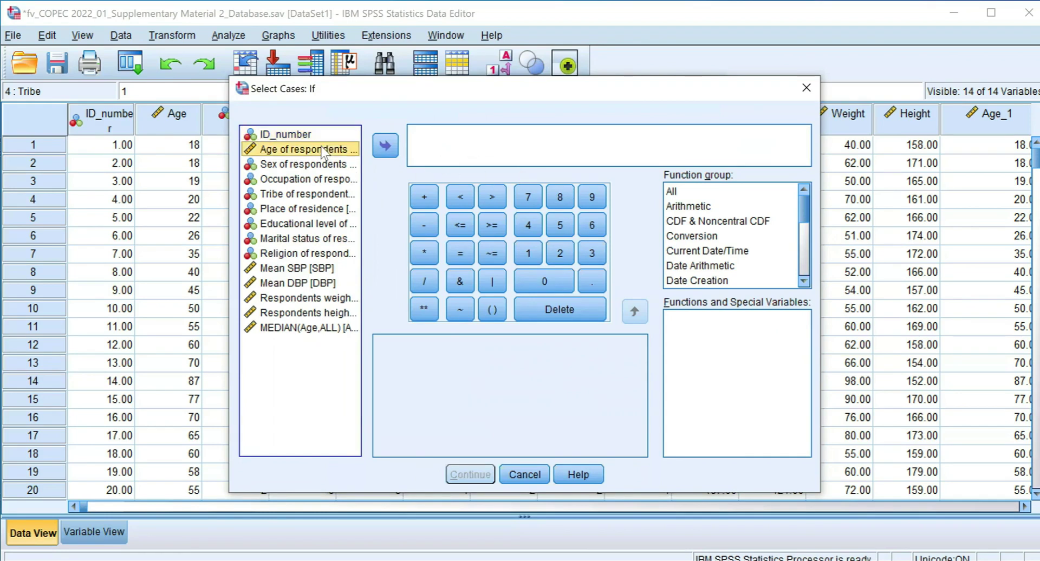
{"action": "left_click", "coordinate": [385, 146]}
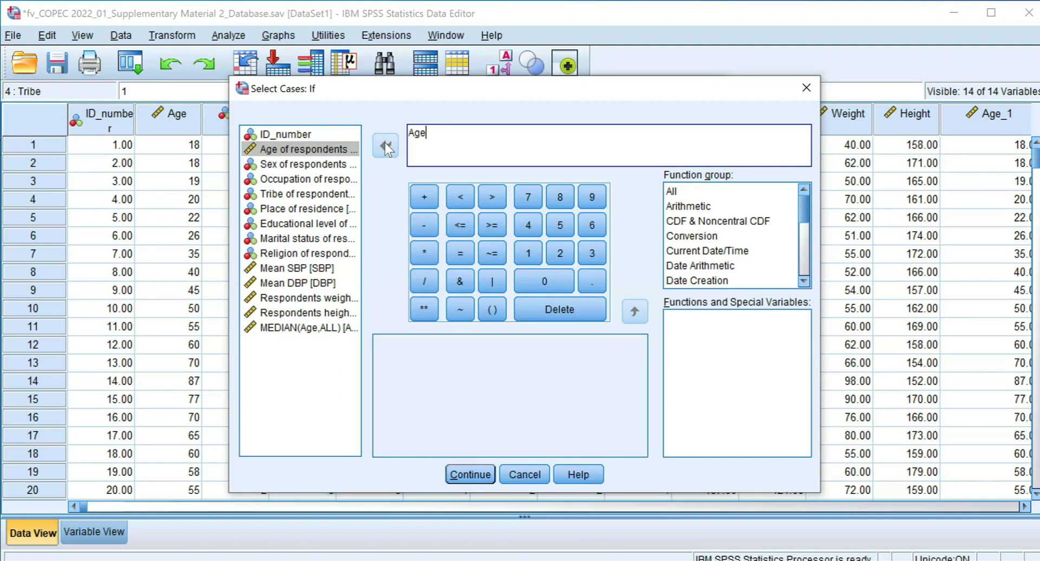
{"action": "type", "text": "<101"}
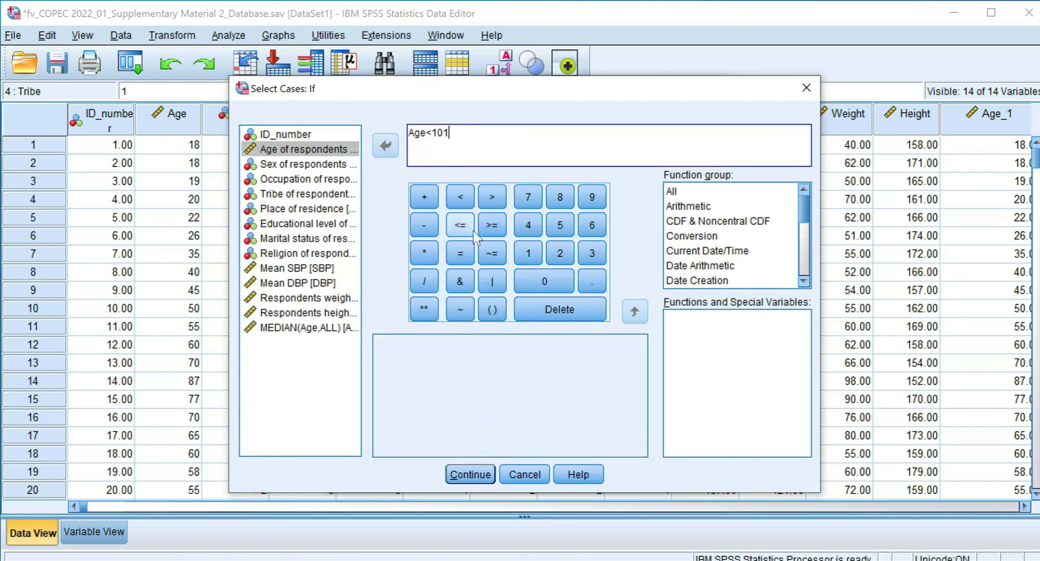
{"action": "left_click", "coordinate": [475, 477]}
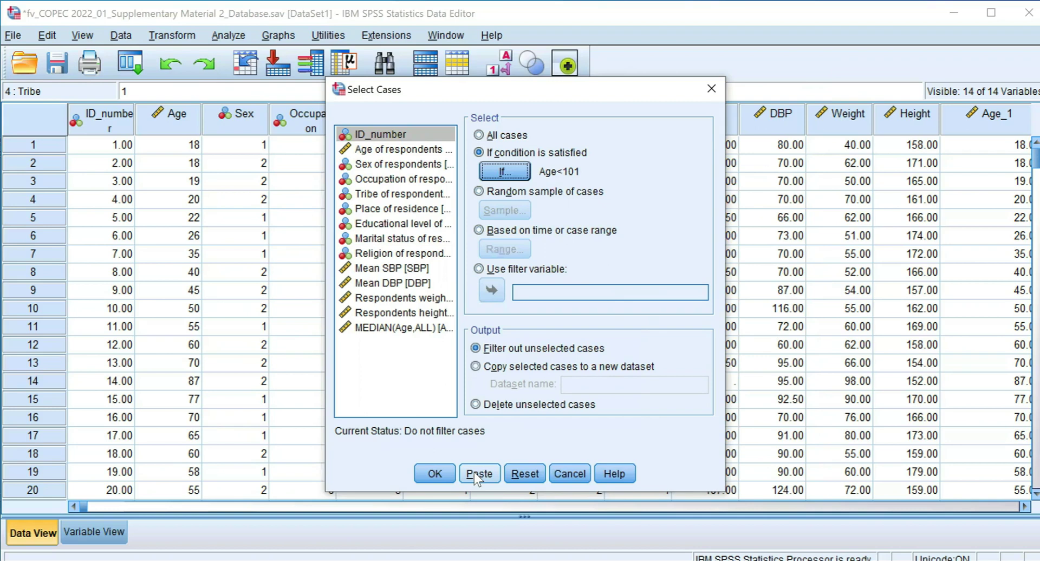
{"action": "left_click", "coordinate": [435, 474]}
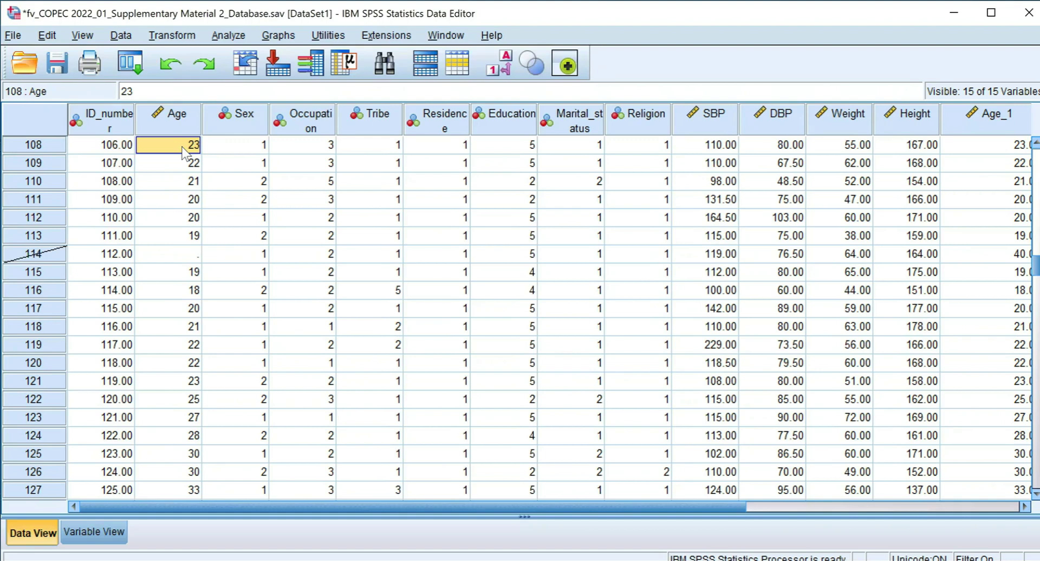
Examine the Age column from row 108 through the rows beyond 234 for cases excluded by the filter.
{"action": "key", "text": "Down"}
{"action": "key", "text": "Down"}
{"action": "key", "text": "Down"}
{"action": "key", "text": "Down"}
{"action": "key", "text": "Down"}
{"action": "key", "text": "Down"}
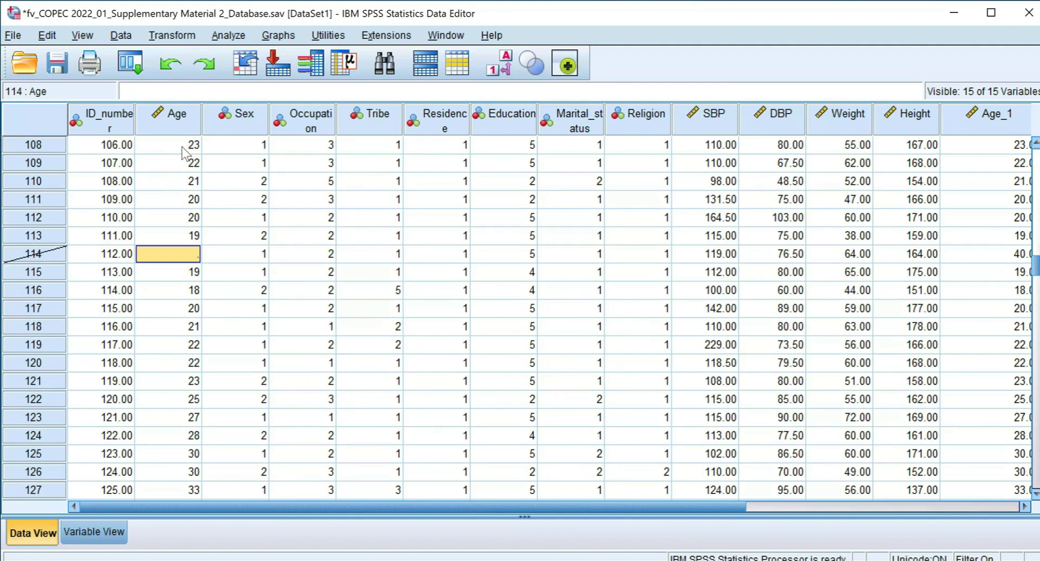
{"action": "key", "text": "Down"}
{"action": "key", "text": "Down"}
{"action": "key", "text": "Down"}
{"action": "key", "text": "Down"}
{"action": "key", "text": "Down"}
{"action": "key", "text": "Down"}
{"action": "key", "text": "Down"}
{"action": "key", "text": "Down"}
{"action": "key", "text": "Down"}
{"action": "key", "text": "Down"}
{"action": "key", "text": "Down"}
{"action": "key", "text": "Down"}
{"action": "key", "text": "Down"}
{"action": "key", "text": "Down"}
{"action": "key", "text": "Down"}
{"action": "key", "text": "Down"}
{"action": "key", "text": "Down"}
{"action": "key", "text": "Down"}
{"action": "key", "text": "Down"}
{"action": "key", "text": "Down"}
{"action": "key", "text": "Down"}
{"action": "key", "text": "Down"}
{"action": "key", "text": "Down"}
{"action": "key", "text": "Down"}
{"action": "key", "text": "Down"}
{"action": "key", "text": "Down"}
{"action": "key", "text": "Down"}
{"action": "key", "text": "Down"}
{"action": "key", "text": "Down"}
{"action": "key", "text": "Down"}
{"action": "key", "text": "Down"}
{"action": "key", "text": "Down"}
{"action": "key", "text": "Down"}
{"action": "key", "text": "Down"}
{"action": "key", "text": "Down"}
{"action": "key", "text": "Down"}
{"action": "key", "text": "Down"}
{"action": "key", "text": "Down"}
{"action": "key", "text": "Down"}
{"action": "key", "text": "Down"}
{"action": "key", "text": "Down"}
{"action": "key", "text": "Down"}
{"action": "key", "text": "Down"}
{"action": "key", "text": "Down"}
{"action": "key", "text": "Down"}
{"action": "key", "text": "Down"}
{"action": "key", "text": "Down"}
{"action": "key", "text": "Down"}
{"action": "key", "text": "Down"}
{"action": "key", "text": "Down"}
{"action": "key", "text": "Down"}
{"action": "key", "text": "Down"}
{"action": "key", "text": "Down"}
{"action": "key", "text": "Down"}
{"action": "key", "text": "Down"}
{"action": "key", "text": "Down"}
{"action": "key", "text": "Down"}
{"action": "key", "text": "Down"}
{"action": "key", "text": "Down"}
{"action": "key", "text": "Down"}
{"action": "key", "text": "Up"}
{"action": "key", "text": "Up"}
{"action": "key", "text": "Up"}
{"action": "key", "text": "Up"}
{"action": "key", "text": "Up"}
{"action": "key", "text": "Up"}
{"action": "key", "text": "Up"}
{"action": "key", "text": "Up"}
{"action": "key", "text": "Up"}
{"action": "key", "text": "Up"}
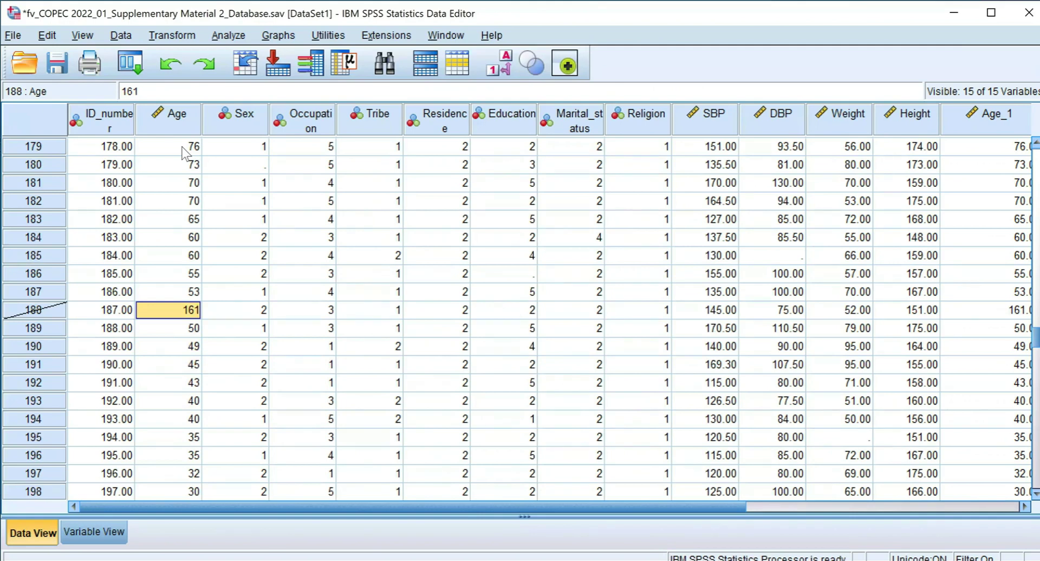
{"action": "key", "text": "Down"}
{"action": "key", "text": "Down"}
{"action": "key", "text": "Down"}
{"action": "key", "text": "Down"}
{"action": "key", "text": "Down"}
{"action": "key", "text": "Down"}
{"action": "key", "text": "Down"}
{"action": "key", "text": "Down"}
{"action": "key", "text": "Down"}
{"action": "key", "text": "Down"}
{"action": "key", "text": "Down"}
{"action": "key", "text": "Down"}
{"action": "key", "text": "Down"}
{"action": "key", "text": "Down"}
{"action": "key", "text": "Down"}
{"action": "key", "text": "Down"}
{"action": "key", "text": "Down"}
{"action": "key", "text": "Down"}
{"action": "key", "text": "Down"}
{"action": "key", "text": "Down"}
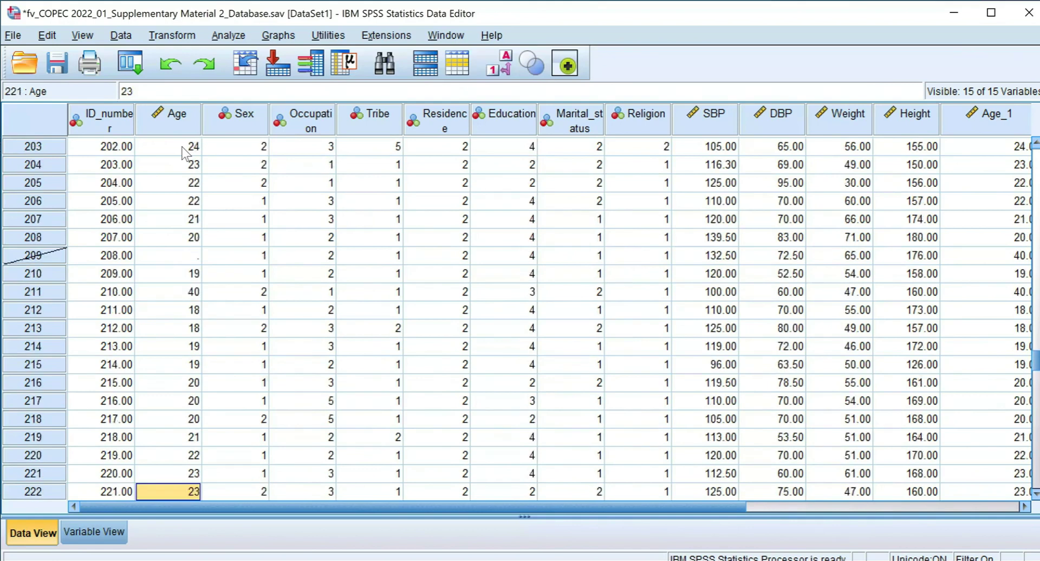
{"action": "key", "text": "Down"}
{"action": "key", "text": "Down"}
{"action": "key", "text": "Down"}
{"action": "key", "text": "Down"}
{"action": "key", "text": "Down"}
{"action": "key", "text": "Down"}
{"action": "key", "text": "Down"}
{"action": "key", "text": "Down"}
{"action": "key", "text": "Down"}
{"action": "key", "text": "Down"}
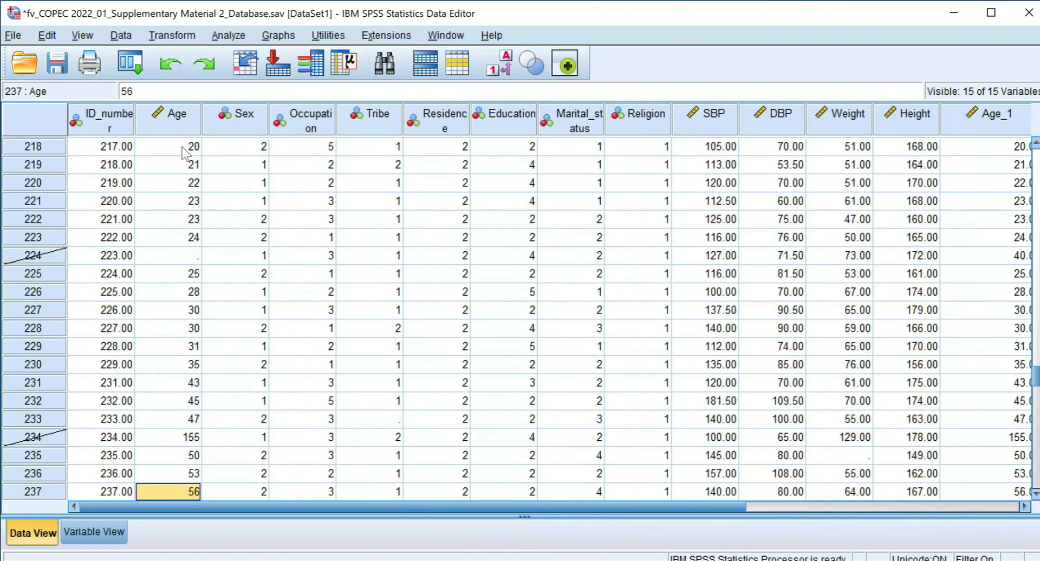
{"action": "key", "text": "Up"}
{"action": "key", "text": "Up"}
{"action": "key", "text": "Up"}
{"action": "key", "text": "Up"}
{"action": "key", "text": "Up"}
{"action": "key", "text": "Up"}
{"action": "key", "text": "Up"}
{"action": "key", "text": "Up"}
{"action": "key", "text": "Up"}
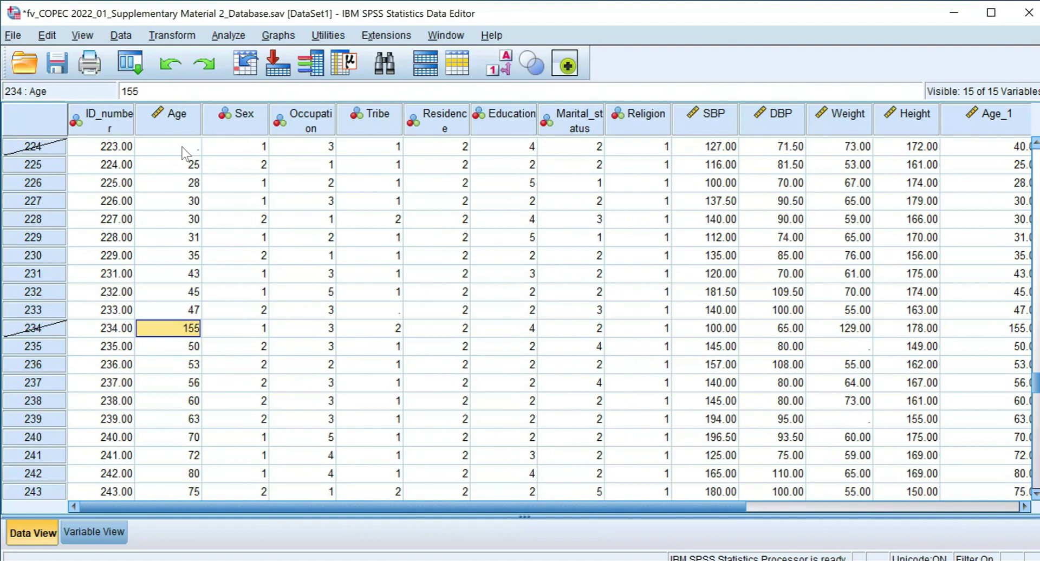
{"action": "key", "text": "Down"}
{"action": "key", "text": "Down"}
{"action": "key", "text": "Down"}
{"action": "key", "text": "Down"}
{"action": "key", "text": "Down"}
{"action": "key", "text": "Down"}
{"action": "key", "text": "Down"}
{"action": "key", "text": "Down"}
{"action": "key", "text": "Down"}
{"action": "key", "text": "Down"}
{"action": "key", "text": "Down"}
{"action": "key", "text": "Down"}
{"action": "key", "text": "Down"}
{"action": "key", "text": "Up"}
{"action": "key", "text": "Up"}
{"action": "key", "text": "Up"}
{"action": "key", "text": "Up"}
{"action": "key", "text": "Up"}
{"action": "key", "text": "Up"}
{"action": "key", "text": "Up"}
{"action": "key", "text": "Up"}
{"action": "key", "text": "Up"}
{"action": "key", "text": "Up"}
{"action": "key", "text": "Up"}
{"action": "key", "text": "Up"}
{"action": "key", "text": "Up"}
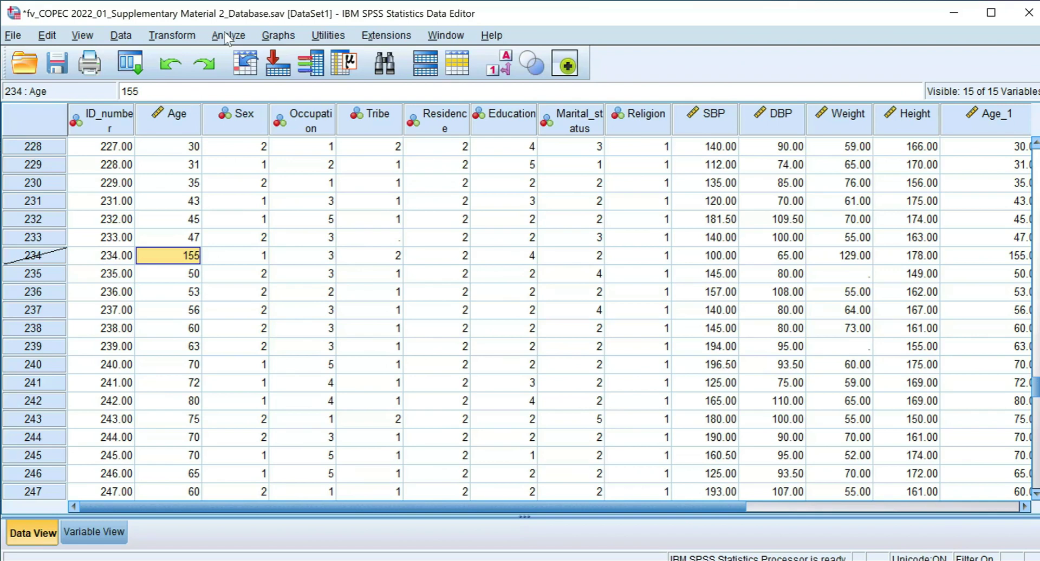
{"action": "left_click", "coordinate": [255, 225]}
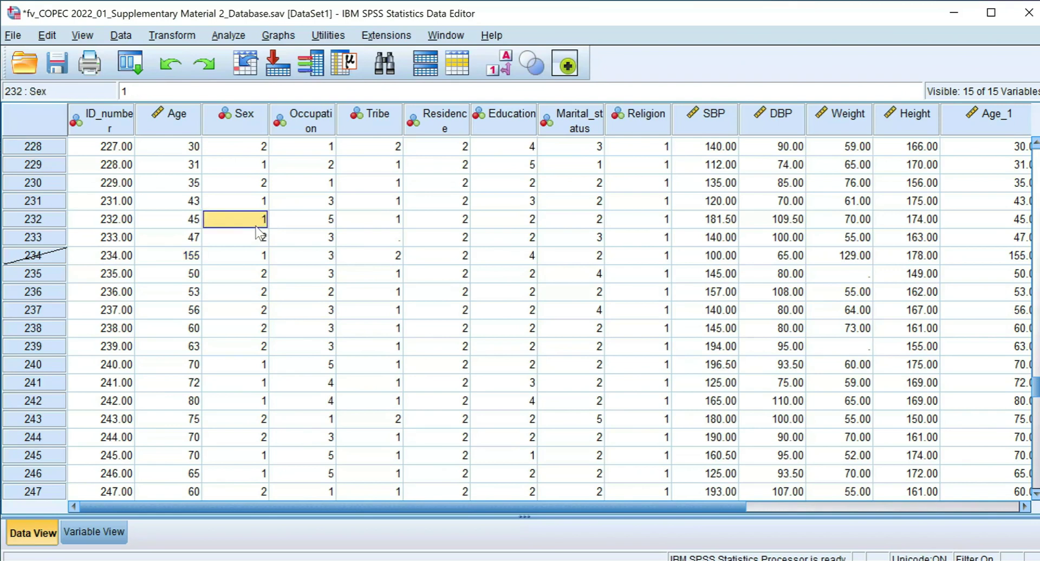
Set up an Explore analysis with the age of respondents as the dependent variable.
{"action": "left_click", "coordinate": [240, 37]}
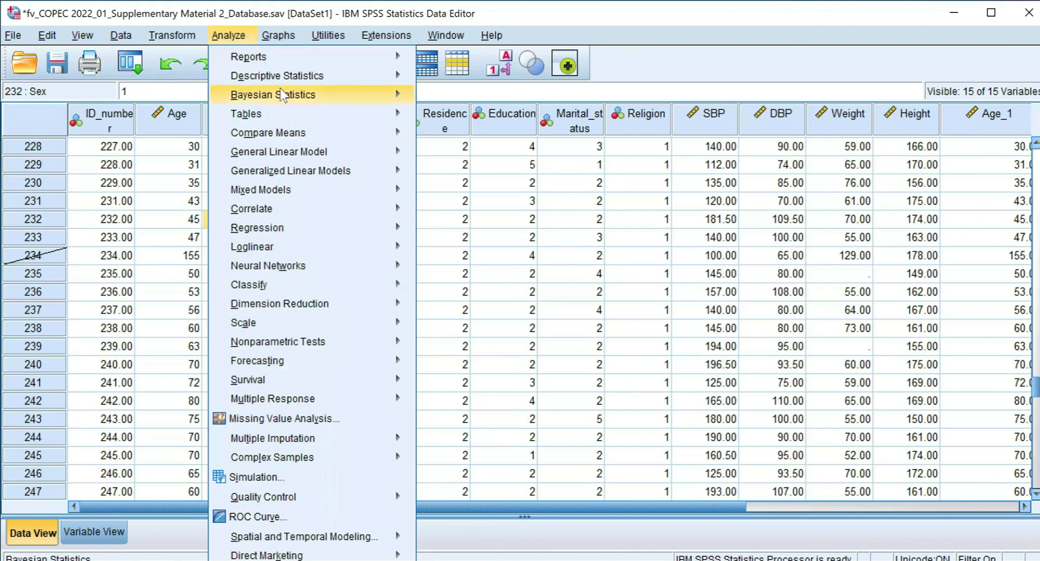
{"action": "mouse_move", "coordinate": [293, 78]}
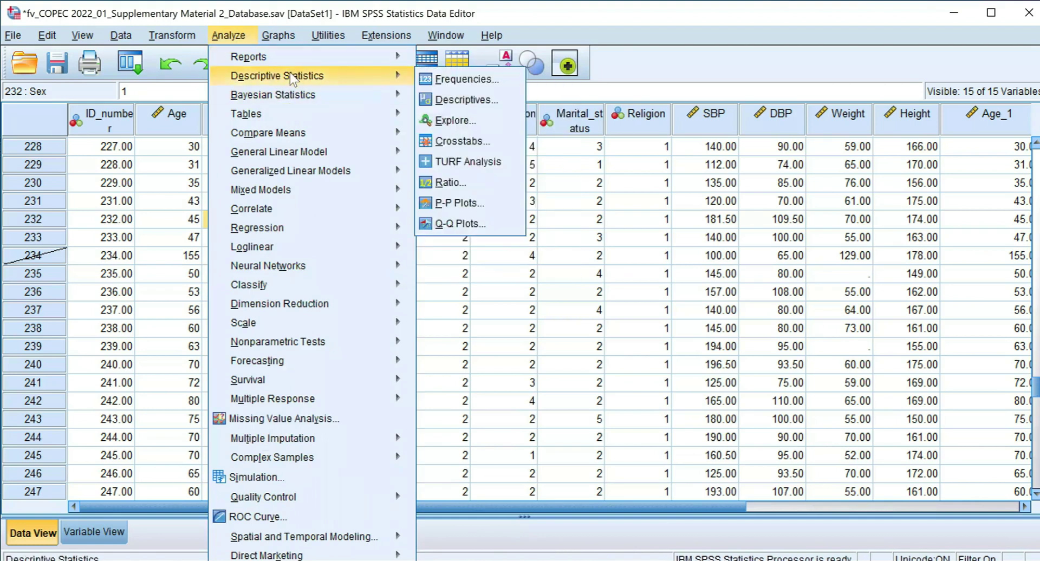
{"action": "left_click", "coordinate": [463, 120]}
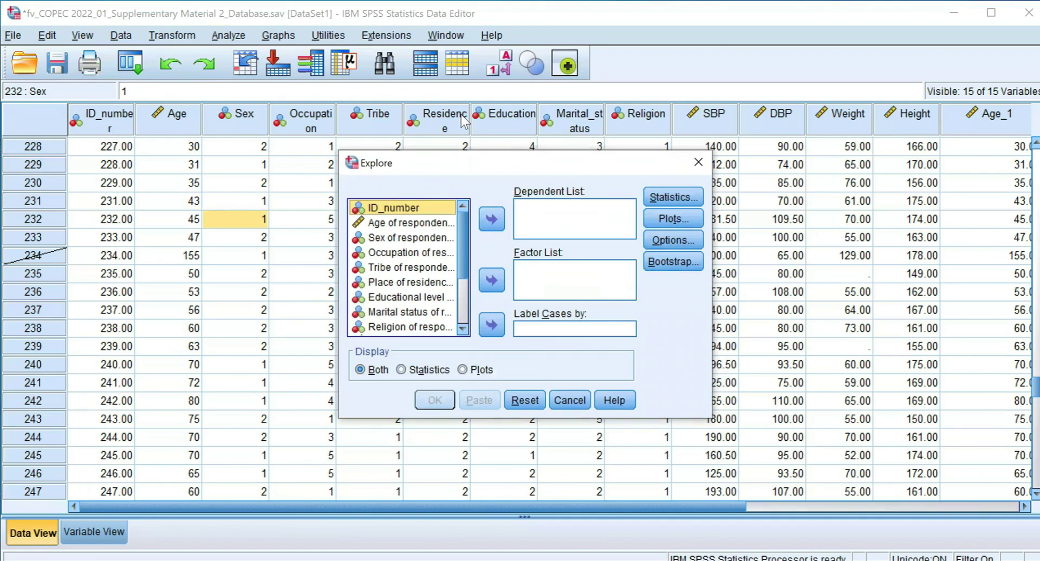
{"action": "left_click", "coordinate": [428, 227]}
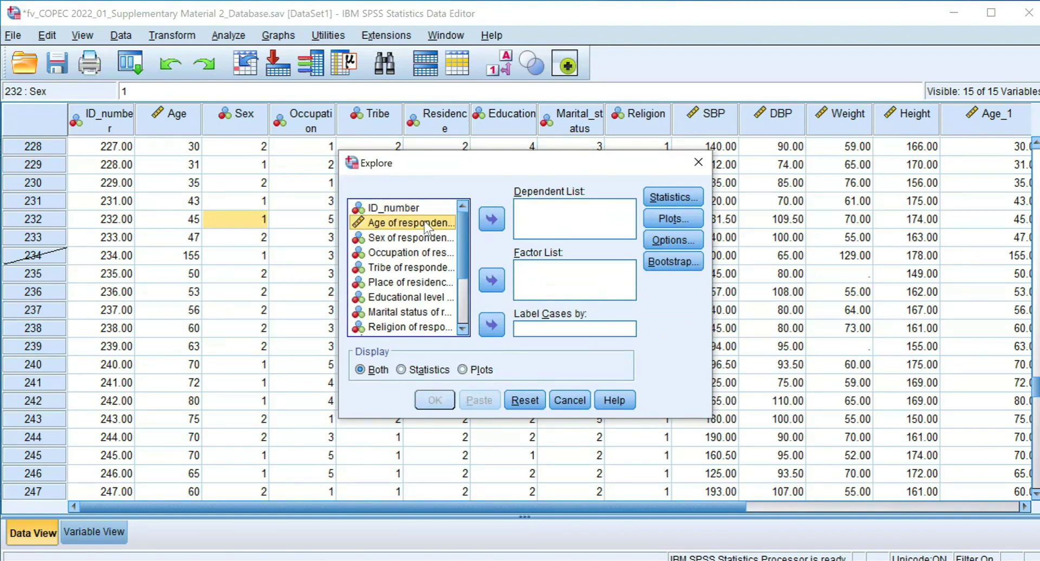
{"action": "left_click", "coordinate": [491, 220]}
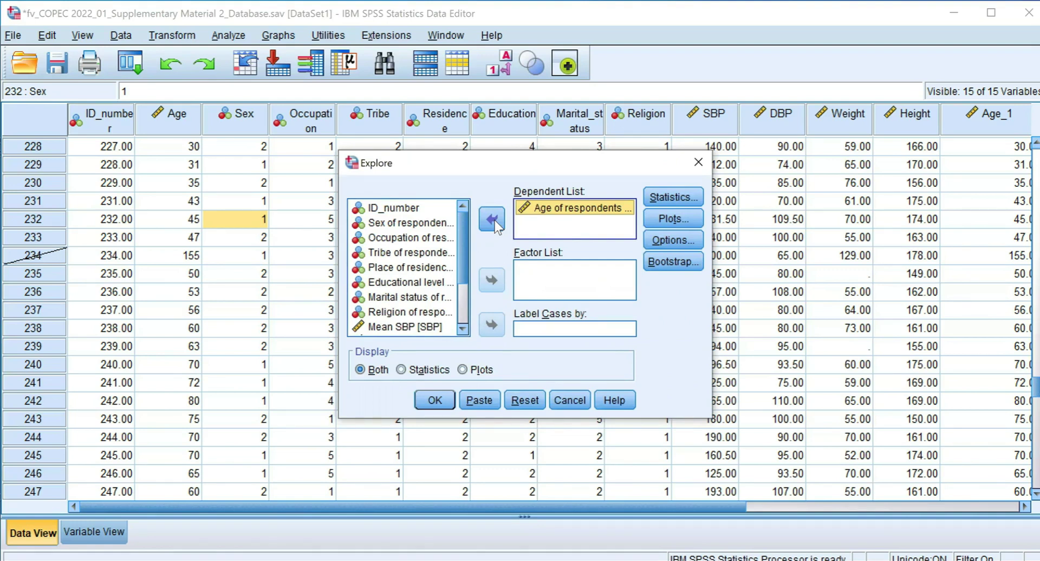
Add percentiles to the Explore statistics alongside the descriptives and run the analysis.
{"action": "left_click", "coordinate": [672, 202]}
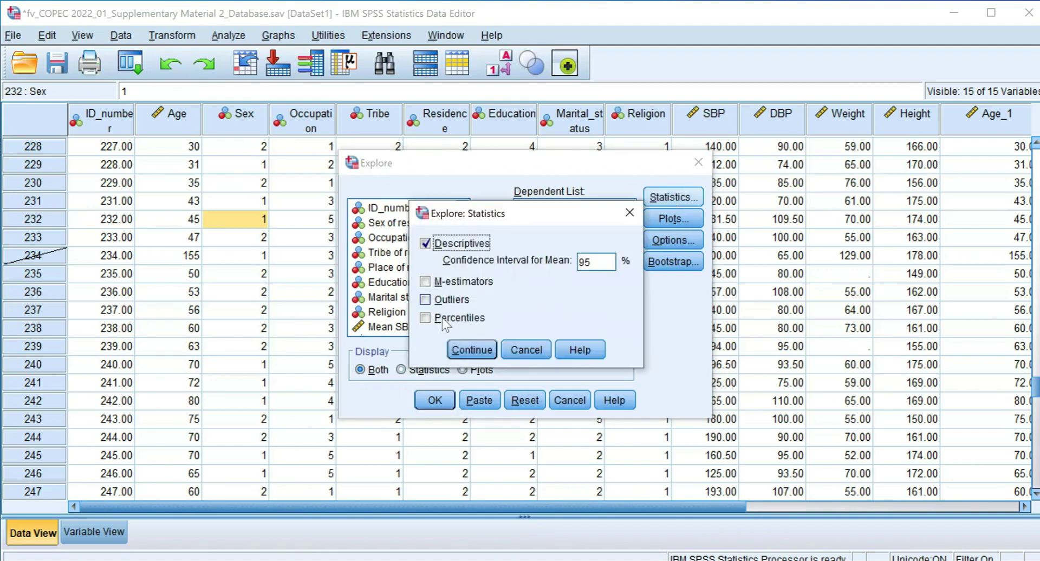
{"action": "left_click", "coordinate": [426, 319]}
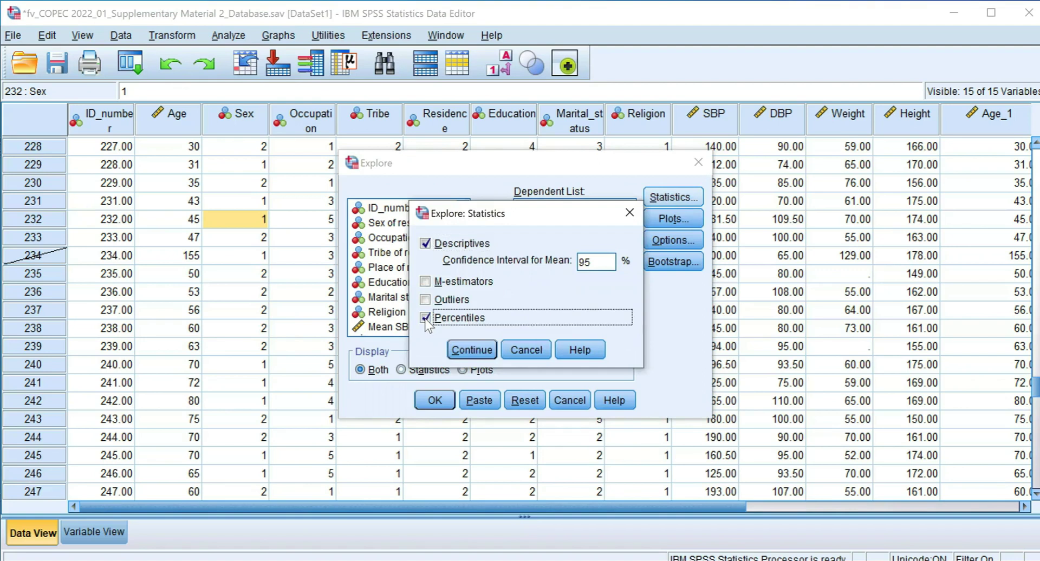
{"action": "left_click", "coordinate": [460, 352]}
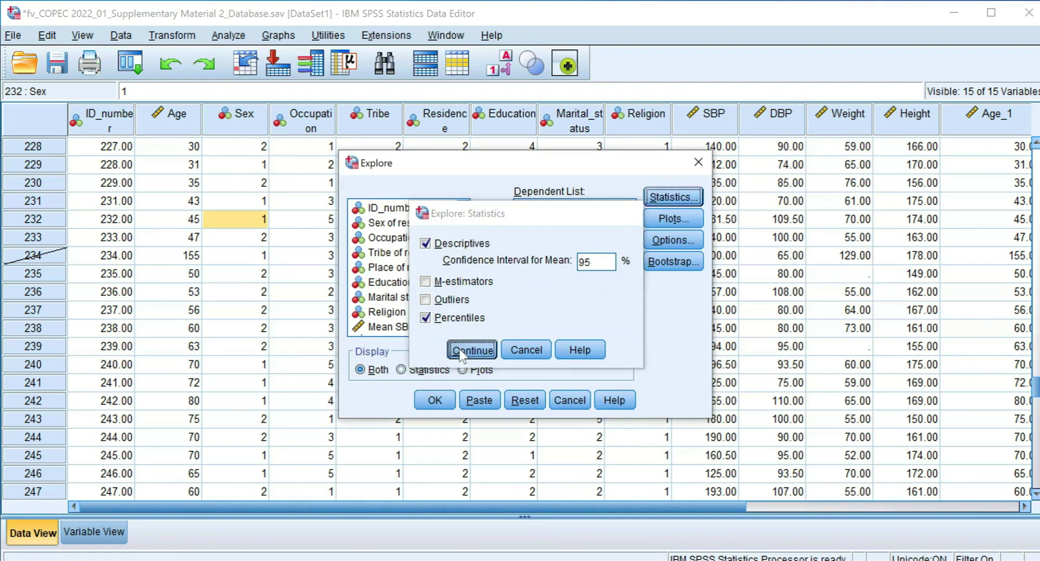
{"action": "left_click", "coordinate": [446, 408]}
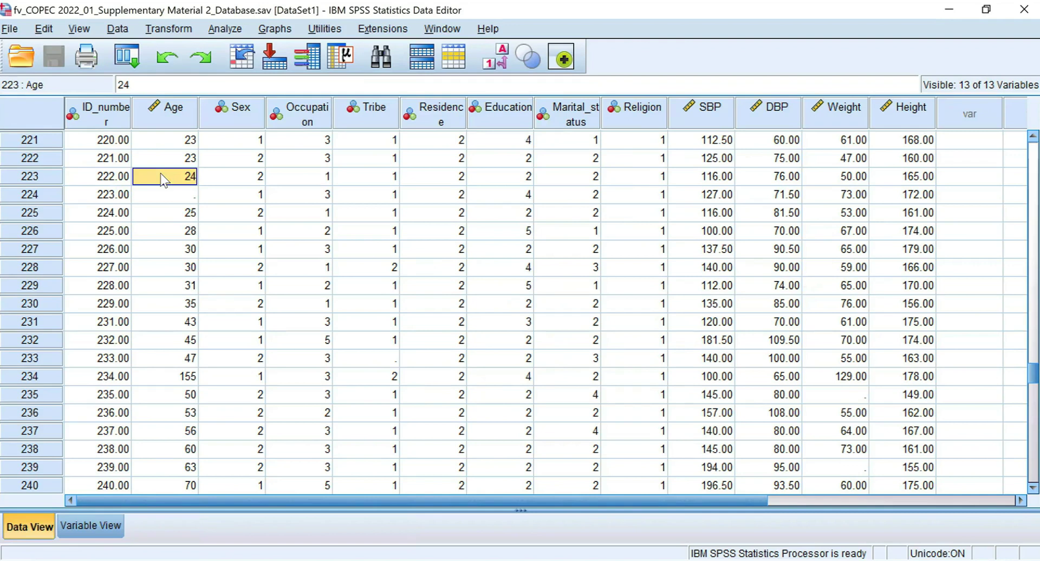
Set up a Frequencies analysis with ID_number, age, sex, occupation, tribe and place of residence as variables.
{"action": "left_click", "coordinate": [232, 30]}
{"action": "mouse_move", "coordinate": [276, 70]}
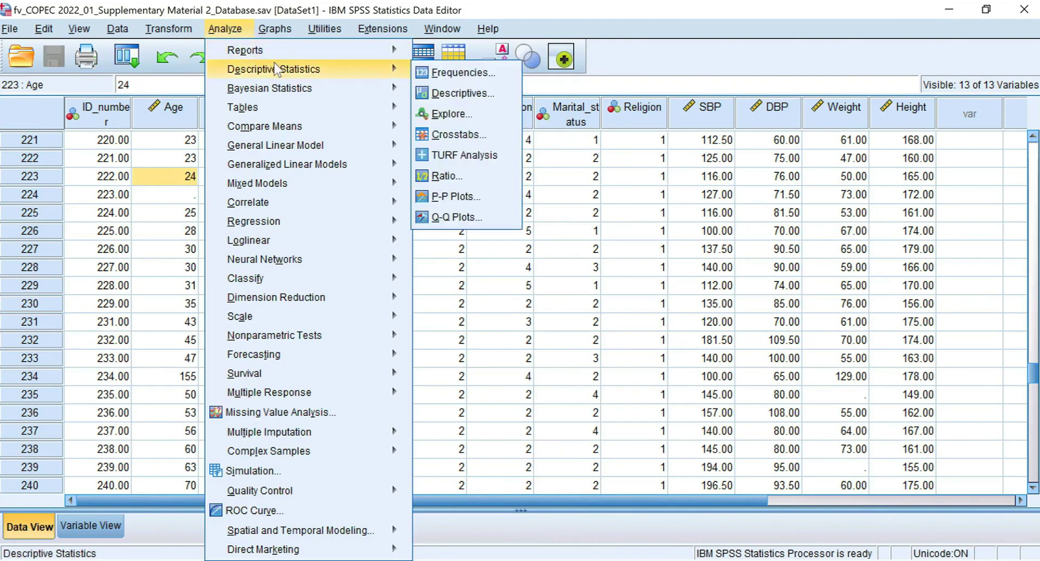
{"action": "left_click", "coordinate": [457, 73]}
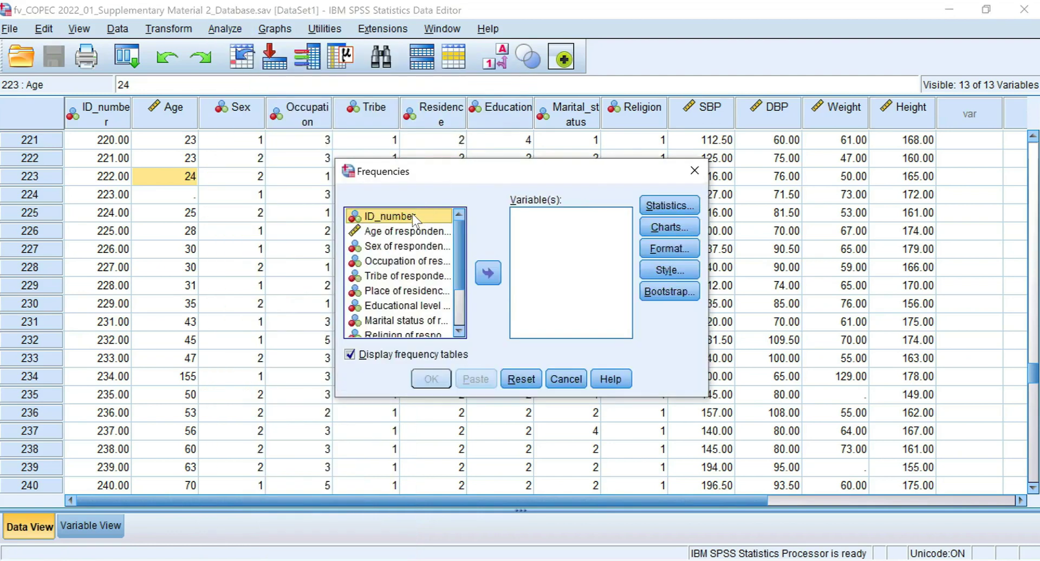
{"action": "left_click", "coordinate": [487, 278]}
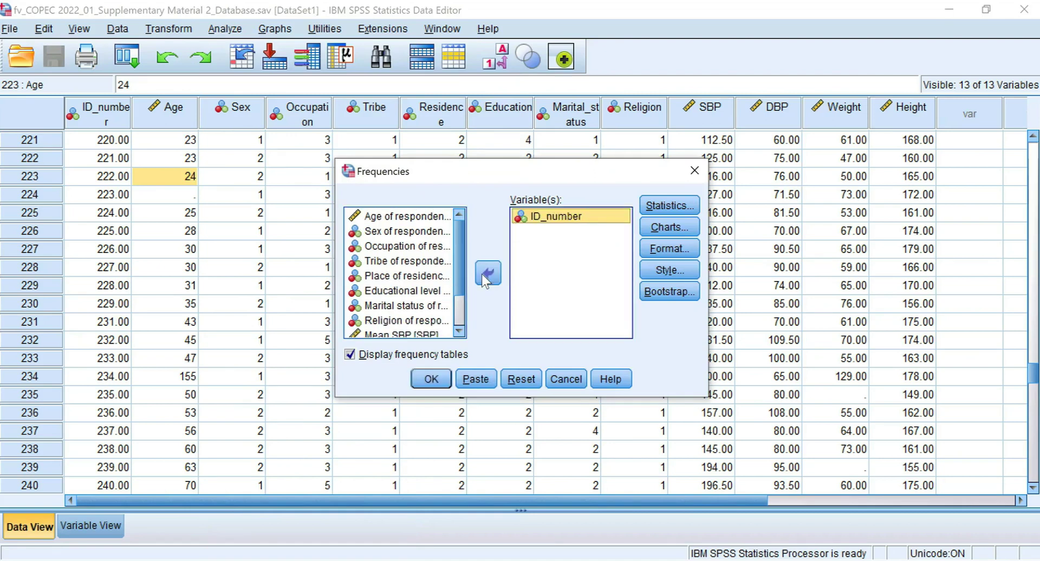
{"action": "left_click", "coordinate": [398, 218]}
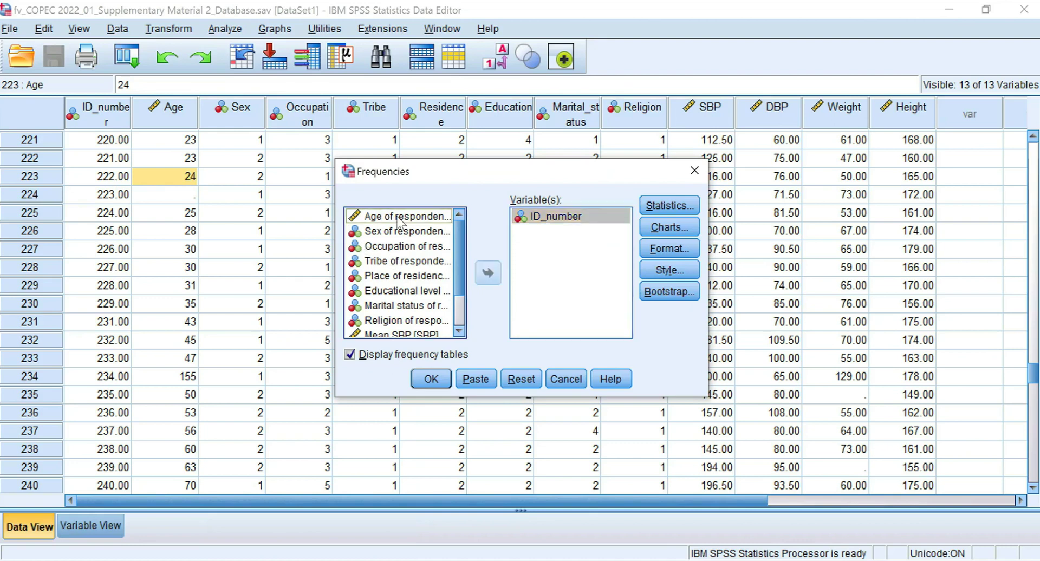
{"action": "double_click", "coordinate": [399, 218]}
{"action": "double_click", "coordinate": [399, 217]}
{"action": "double_click", "coordinate": [398, 217]}
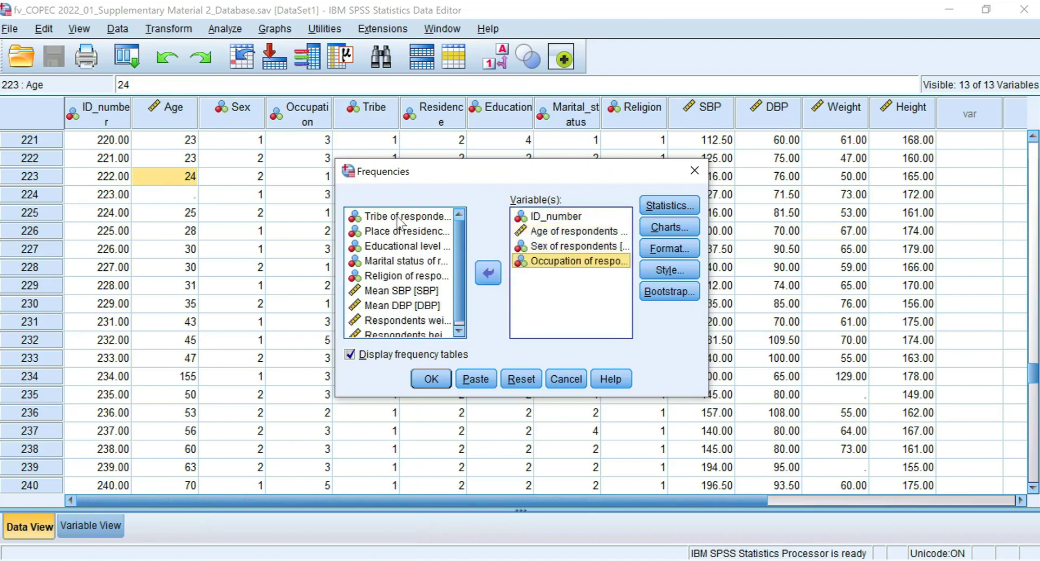
{"action": "double_click", "coordinate": [399, 217]}
{"action": "double_click", "coordinate": [398, 217]}
{"action": "left_click", "coordinate": [398, 217]}
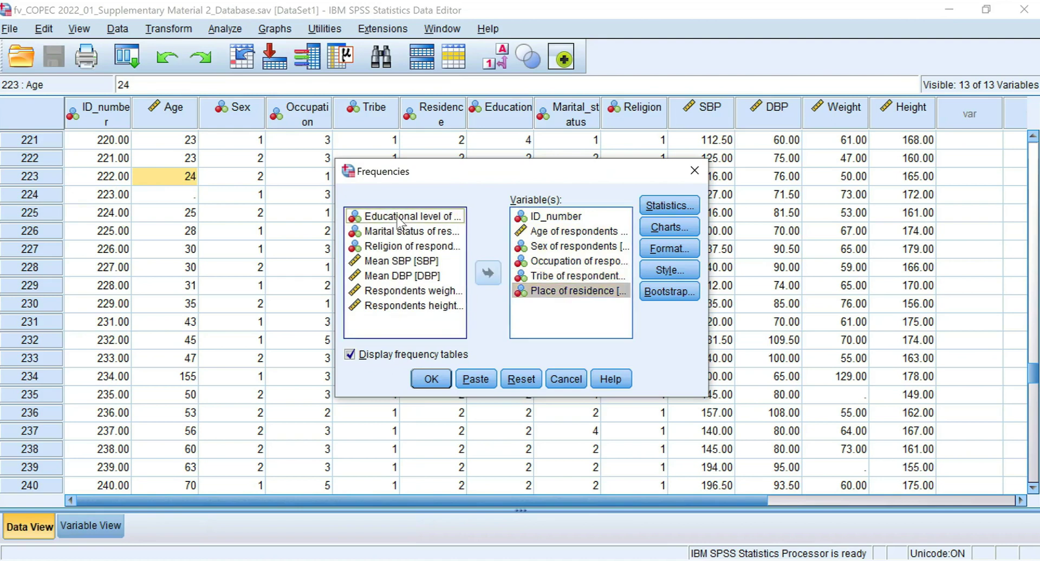
Add education, marital status, religion, mean SBP, mean DBP, weight and height to the Frequencies analysis, and run it.
{"action": "double_click", "coordinate": [400, 217]}
{"action": "double_click", "coordinate": [400, 217]}
{"action": "double_click", "coordinate": [400, 217]}
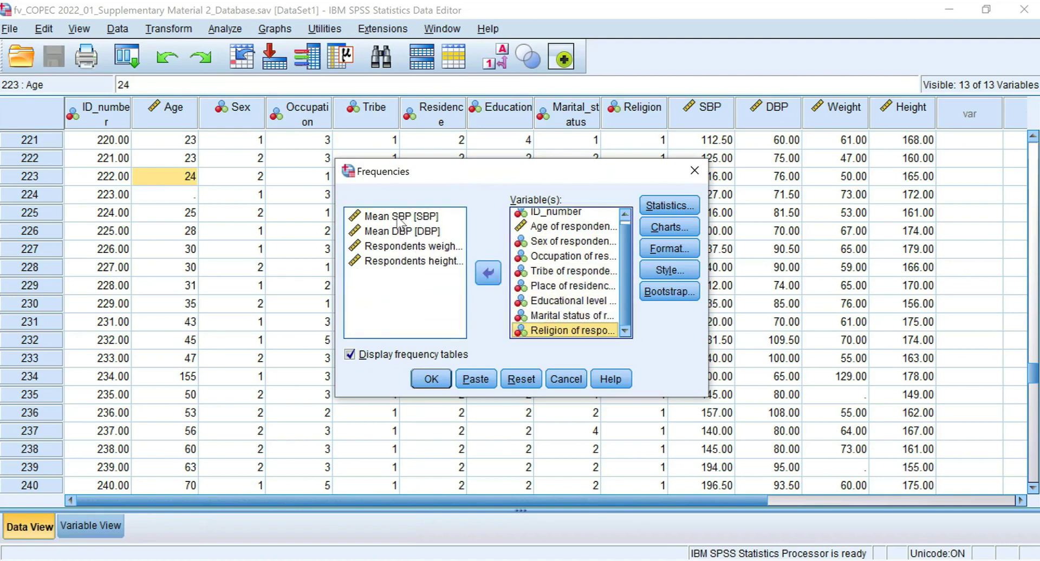
{"action": "double_click", "coordinate": [400, 217]}
{"action": "double_click", "coordinate": [400, 217]}
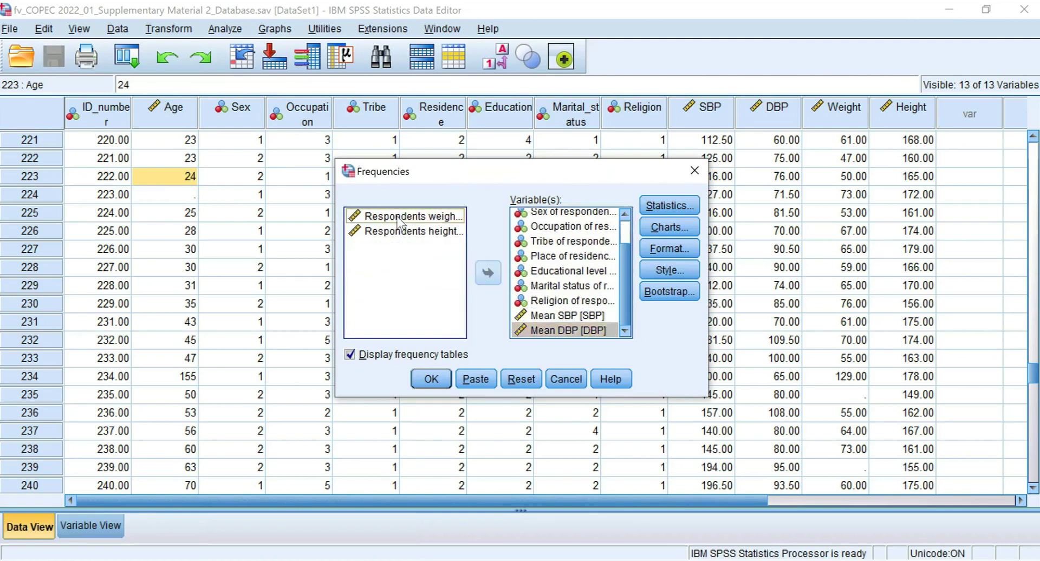
{"action": "double_click", "coordinate": [399, 217]}
{"action": "double_click", "coordinate": [399, 217]}
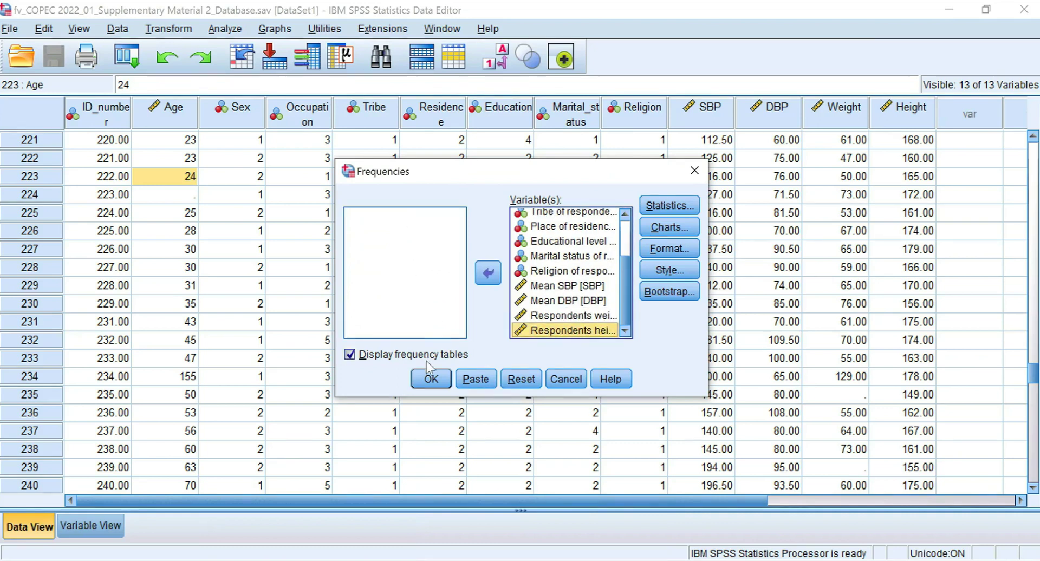
{"action": "left_click", "coordinate": [436, 380]}
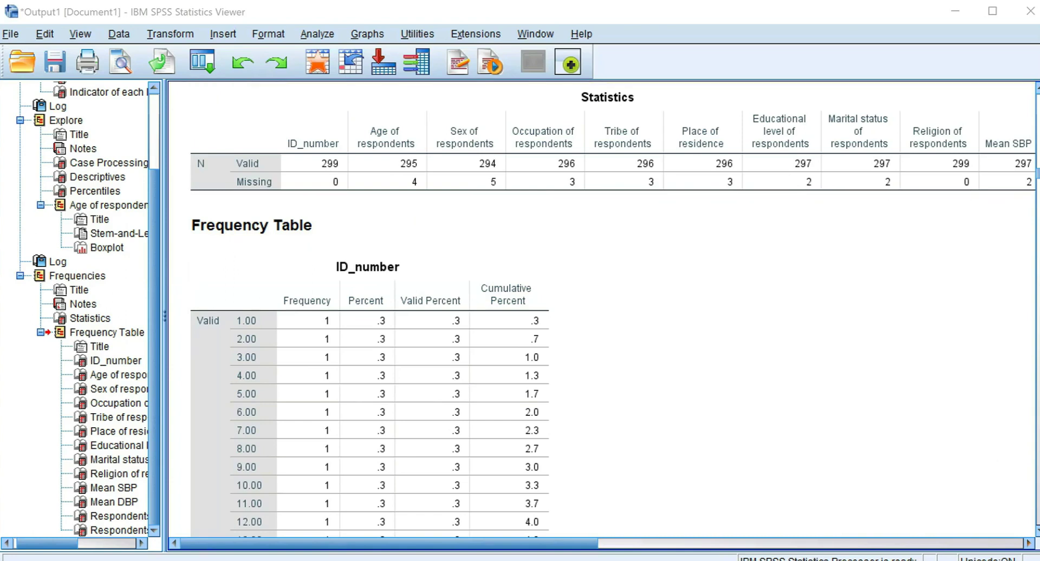
{"action": "left_click", "coordinate": [1029, 543]}
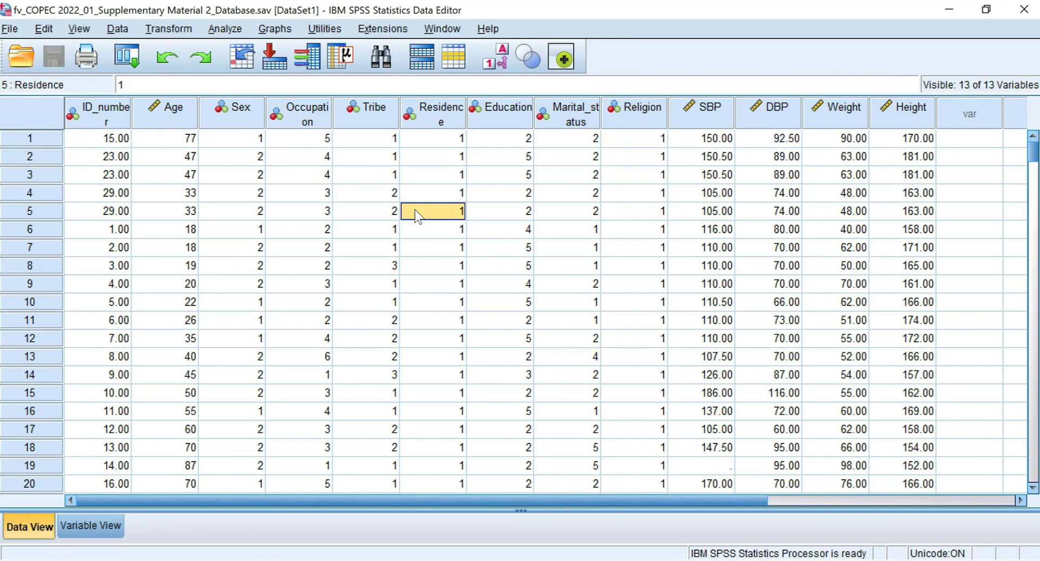
Sort the cases in ascending order by Age and by Marital_status to bring missing values to the first rows.
{"action": "right_click", "coordinate": [180, 111]}
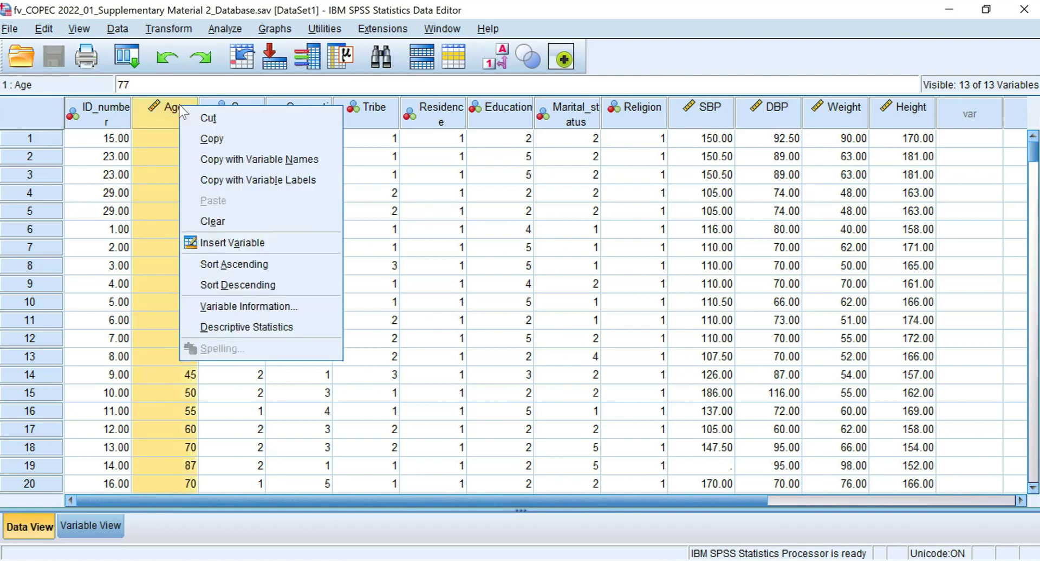
{"action": "left_click", "coordinate": [258, 265]}
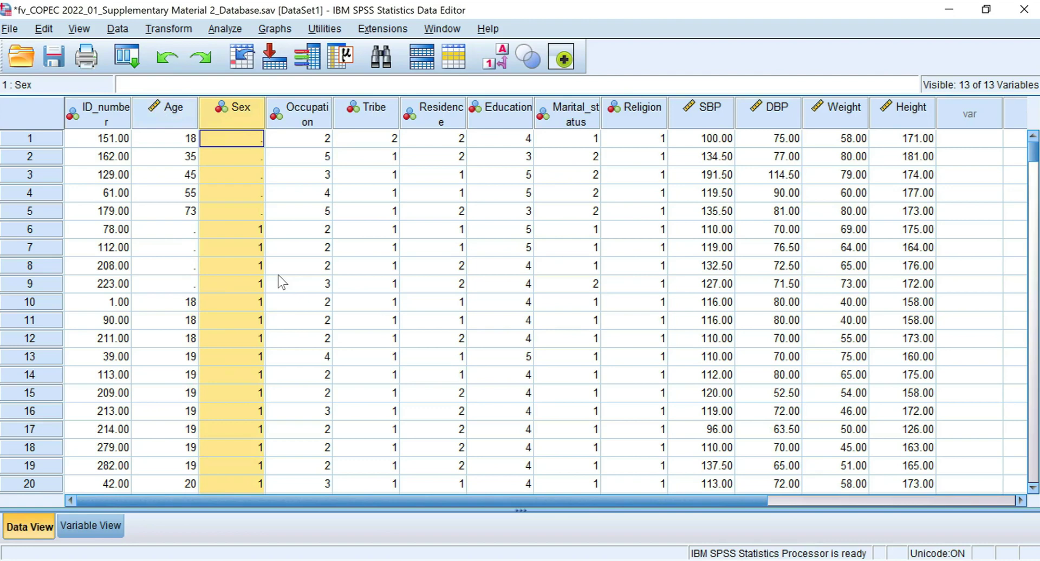
{"action": "left_click", "coordinate": [563, 119]}
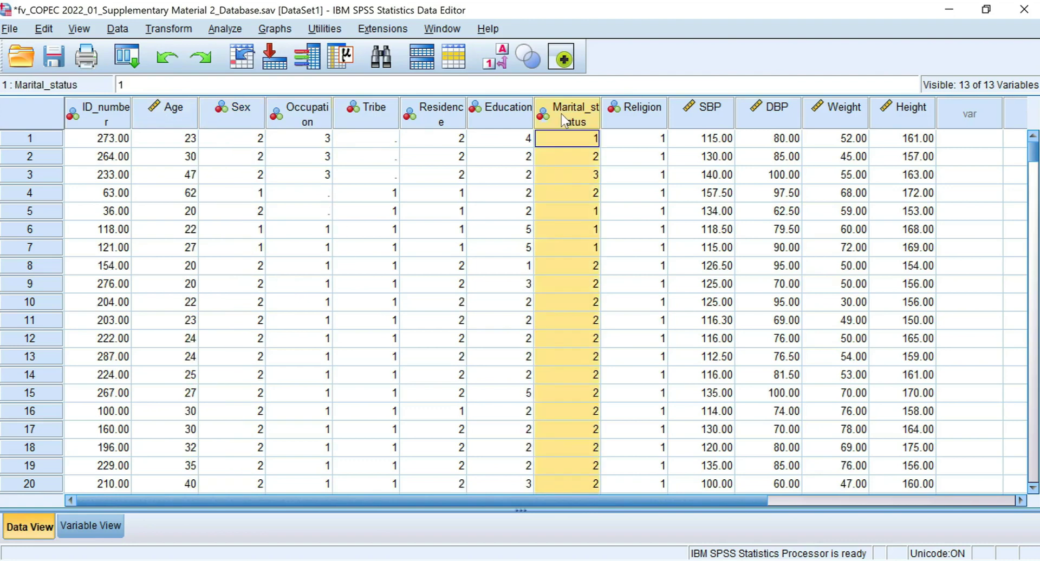
{"action": "right_click", "coordinate": [562, 119]}
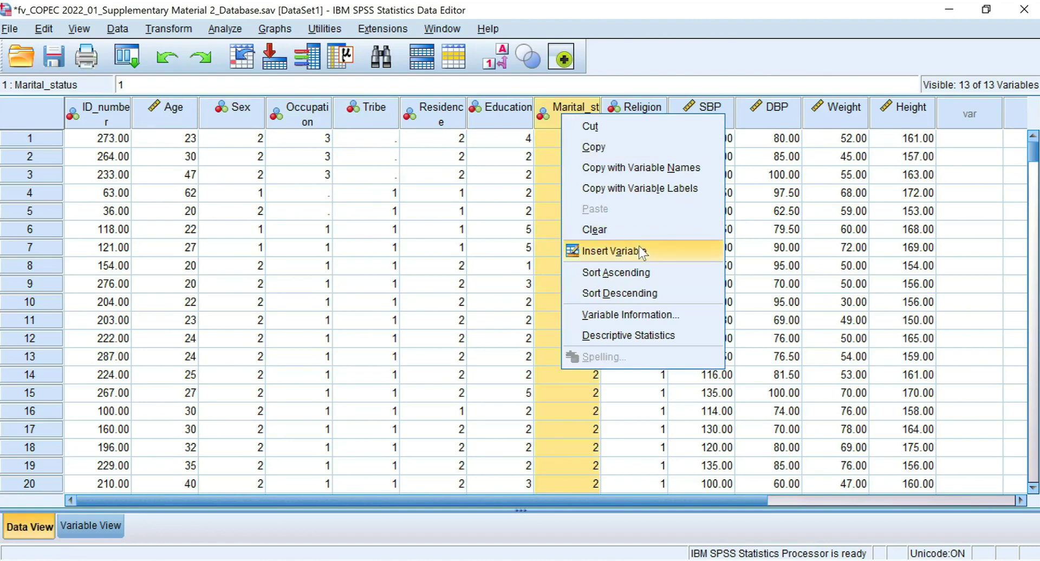
{"action": "left_click", "coordinate": [616, 272]}
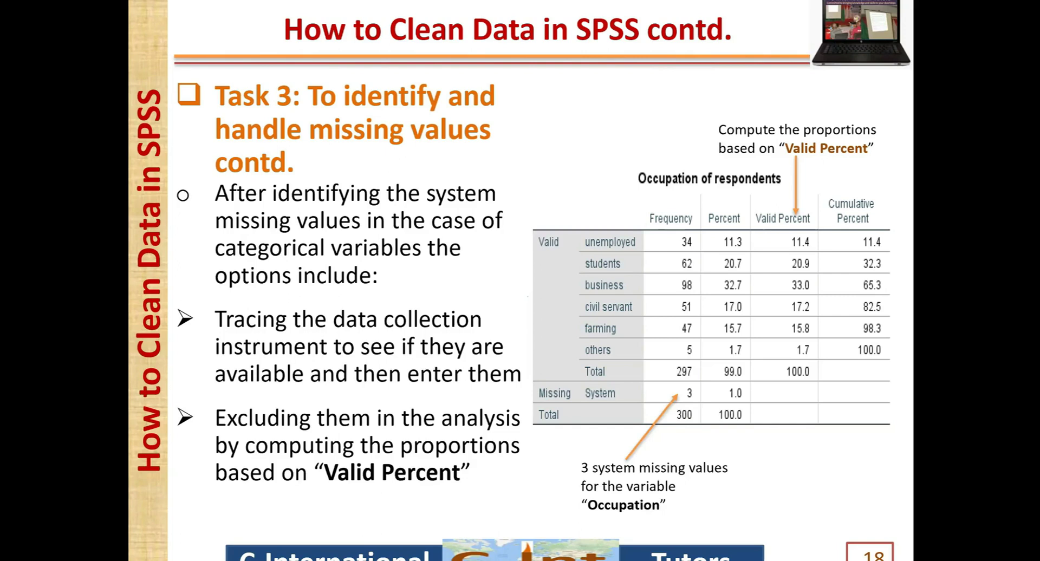
{"action": "left_click", "coordinate": [550, 432]}
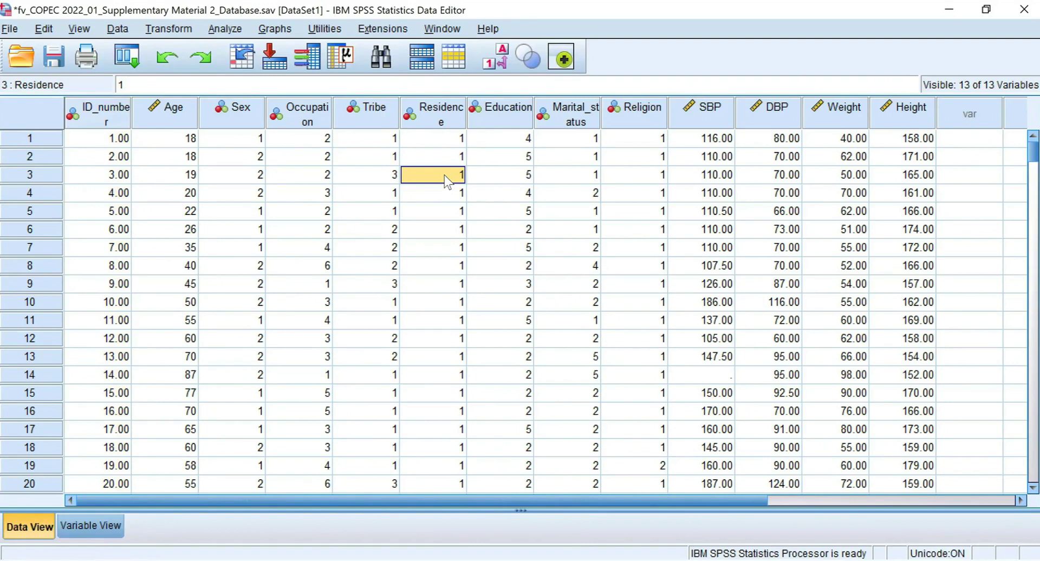
Set up a Replace Missing Values transformation for the age of respondents.
{"action": "left_click", "coordinate": [187, 32]}
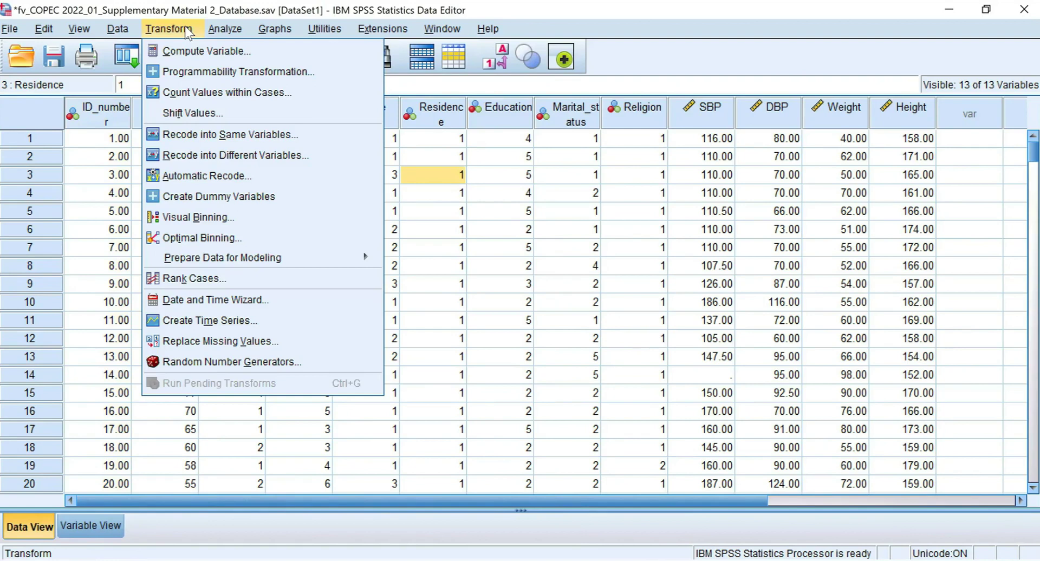
{"action": "left_click", "coordinate": [281, 342]}
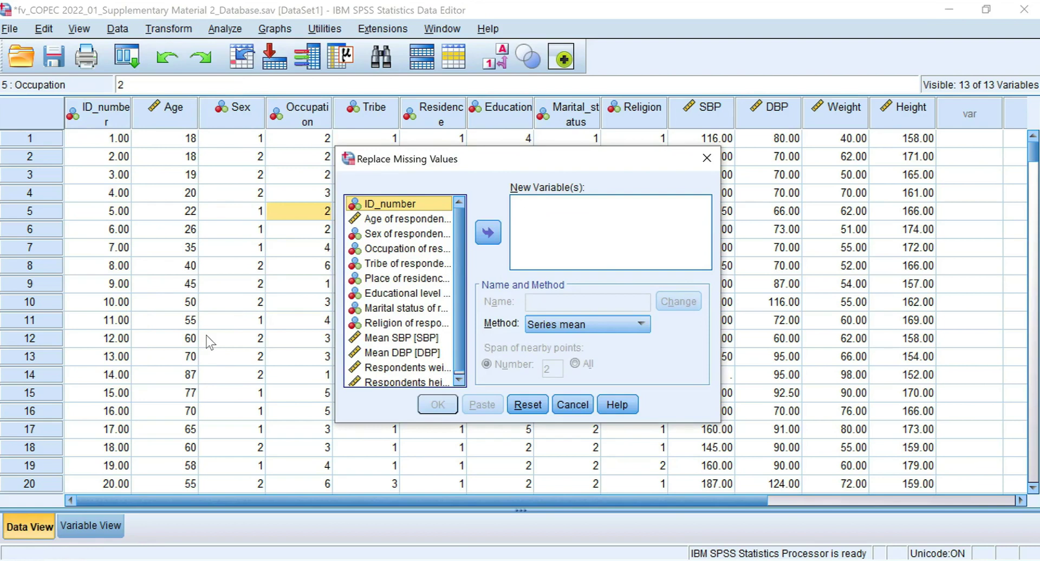
{"action": "left_click", "coordinate": [405, 220]}
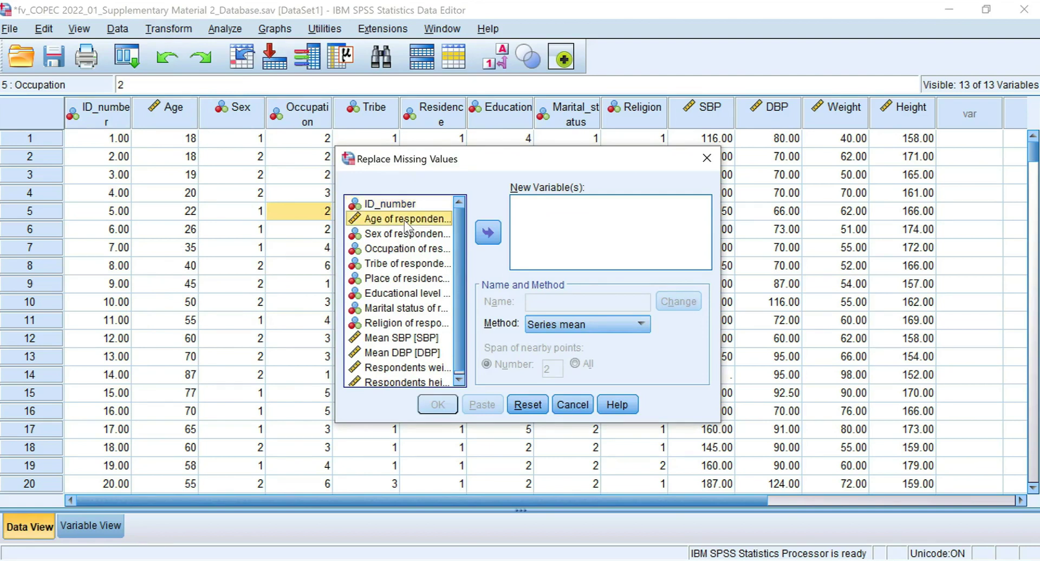
{"action": "left_click", "coordinate": [492, 232]}
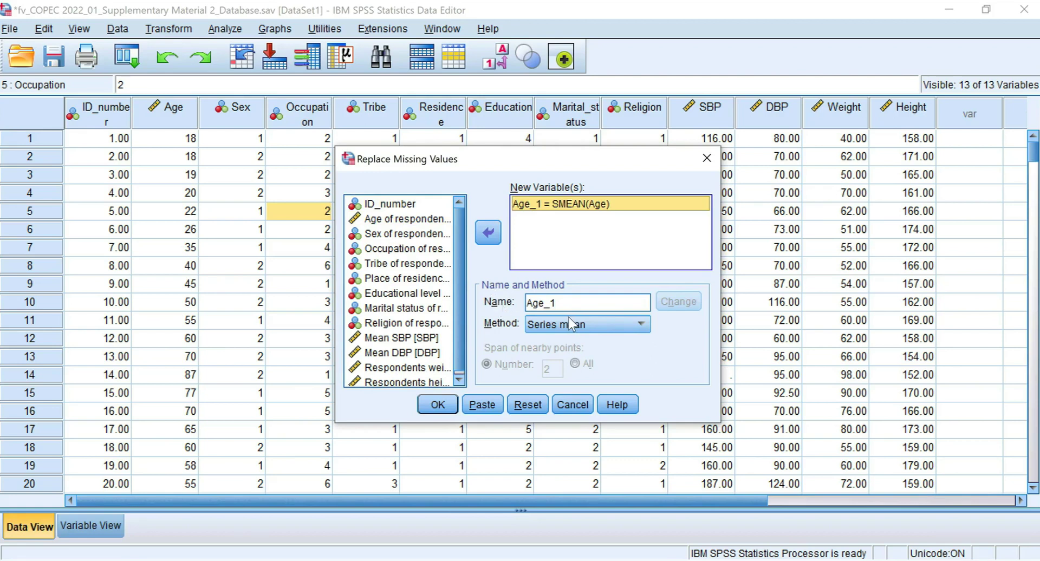
Set the replacement method for Age_1 to median of nearby points with a span of all points, and run the replacement.
{"action": "left_click", "coordinate": [642, 325]}
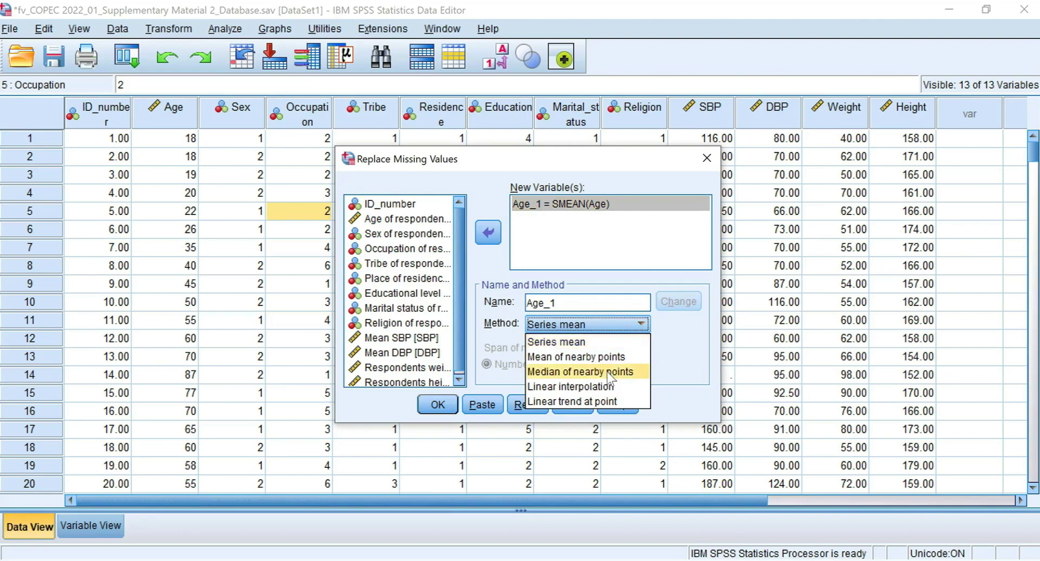
{"action": "key", "text": "Up"}
{"action": "key", "text": "Return"}
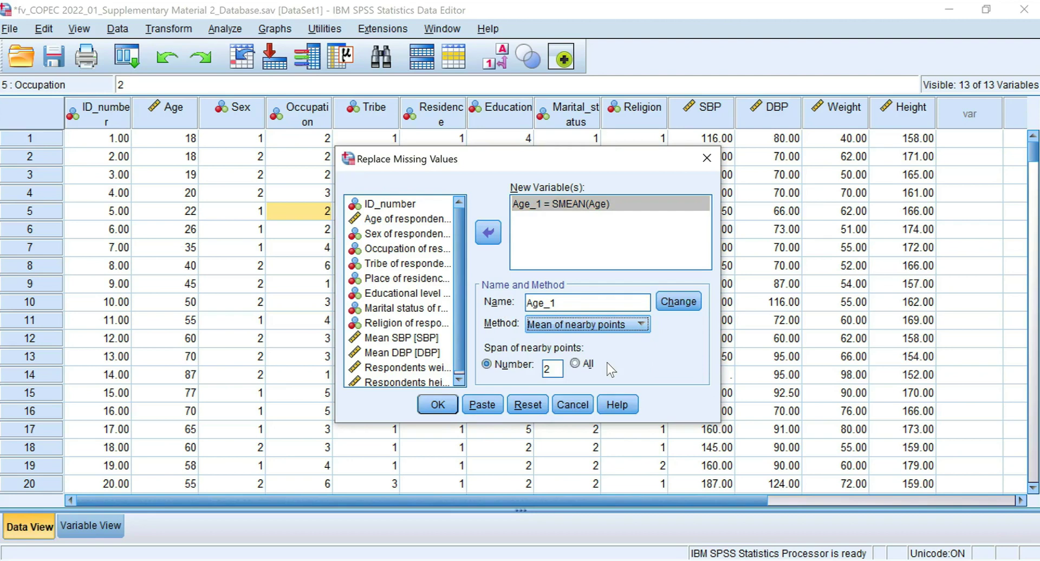
{"action": "key", "text": "Down"}
{"action": "left_click", "coordinate": [574, 362]}
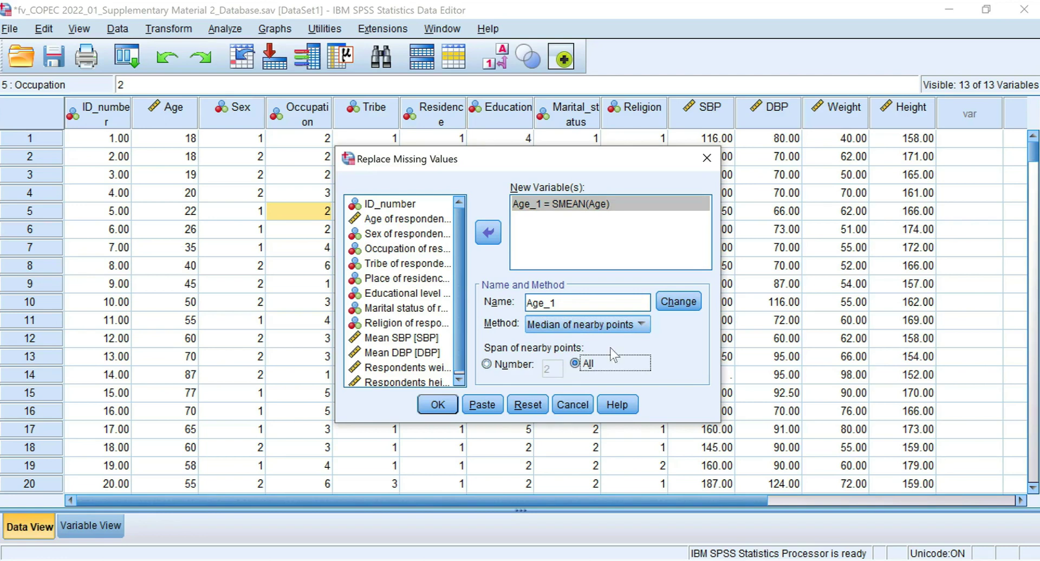
{"action": "left_click", "coordinate": [677, 303]}
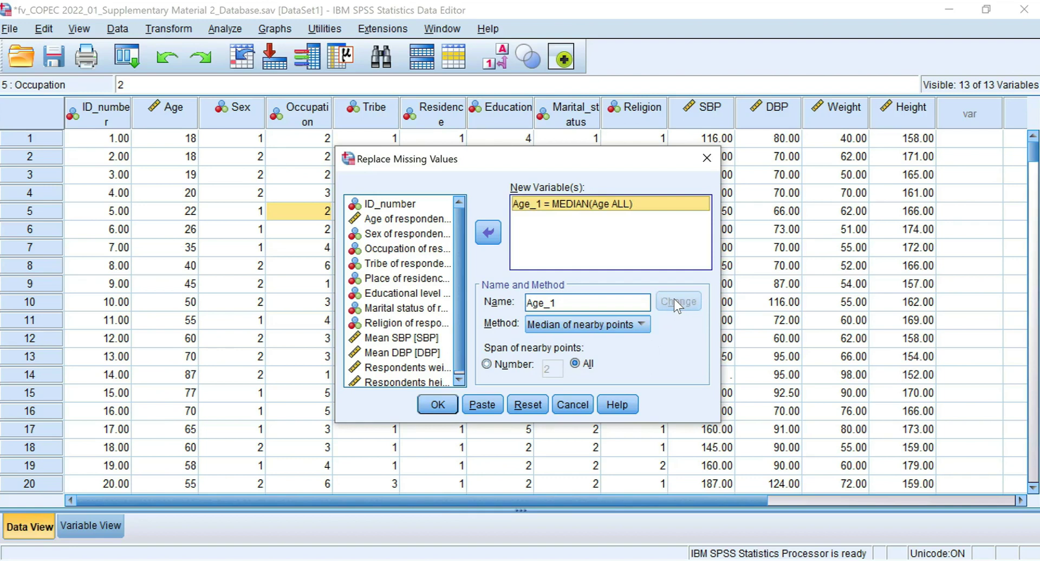
{"action": "left_click", "coordinate": [435, 407]}
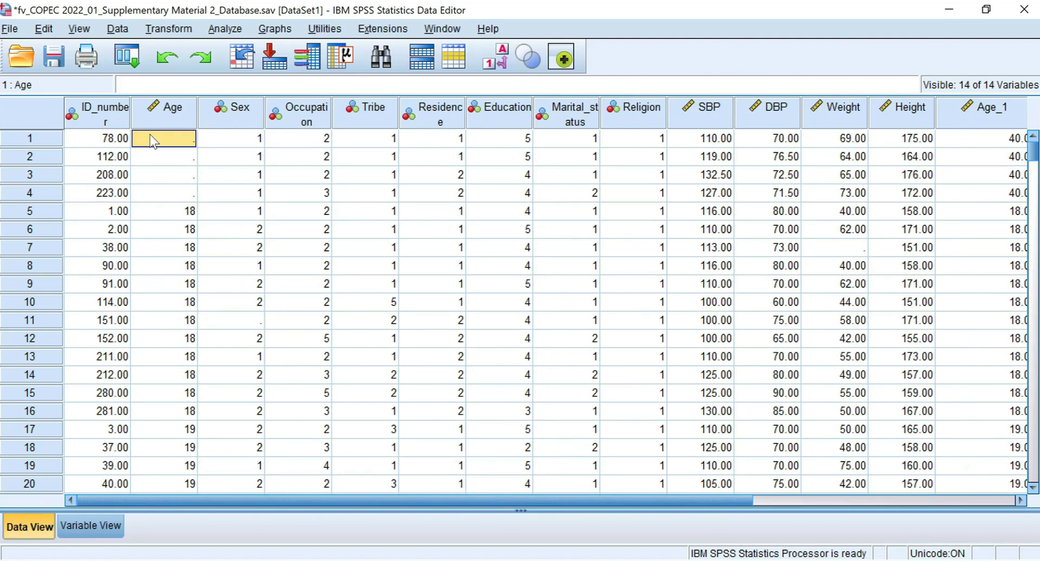
Compare the missing Age cells in rows 1 to 4 with the replacement values in the Age_1 column.
{"action": "key", "text": "Down"}
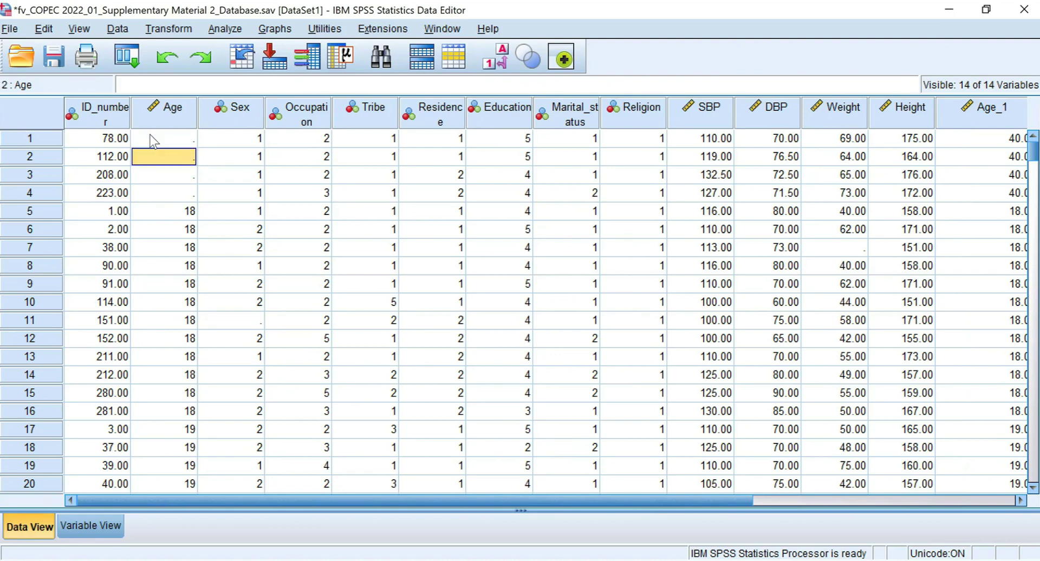
{"action": "key", "text": "Down"}
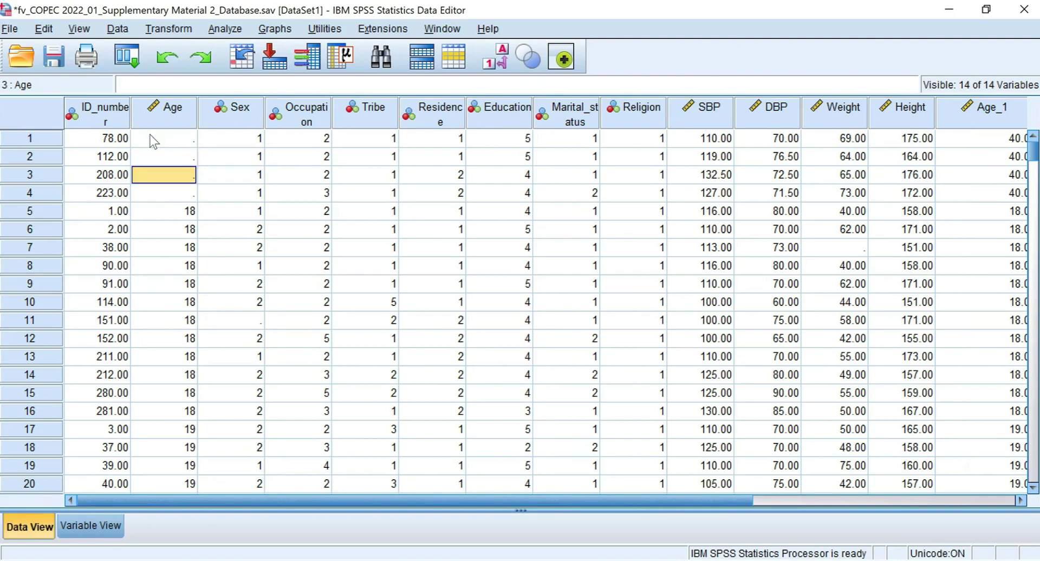
{"action": "key", "text": "Down"}
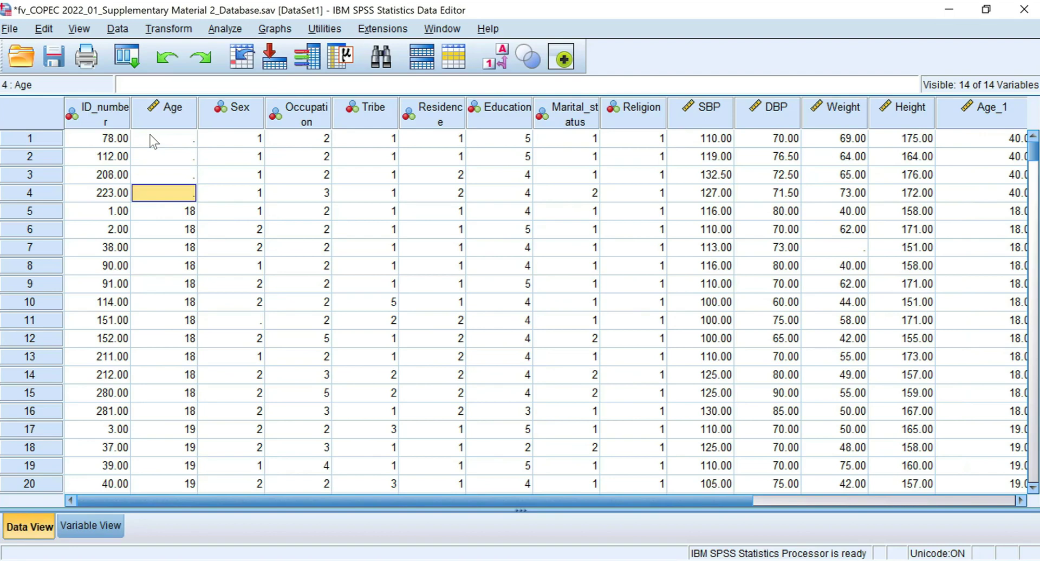
{"action": "key", "text": "Right"}
{"action": "key", "text": "Right"}
{"action": "key", "text": "Right"}
{"action": "key", "text": "Right"}
{"action": "key", "text": "Right"}
{"action": "key", "text": "Right"}
{"action": "key", "text": "Right"}
{"action": "key", "text": "Right"}
{"action": "key", "text": "Right"}
{"action": "key", "text": "Right"}
{"action": "key", "text": "Right"}
{"action": "key", "text": "Right"}
{"action": "key", "text": "Right"}
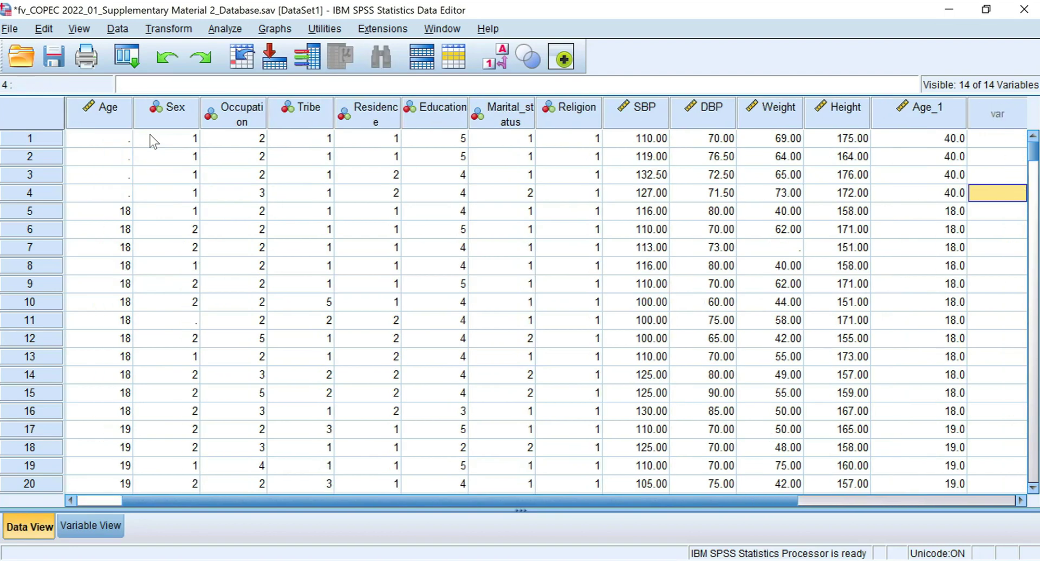
{"action": "key", "text": "Left"}
{"action": "key", "text": "Up"}
{"action": "key", "text": "Up"}
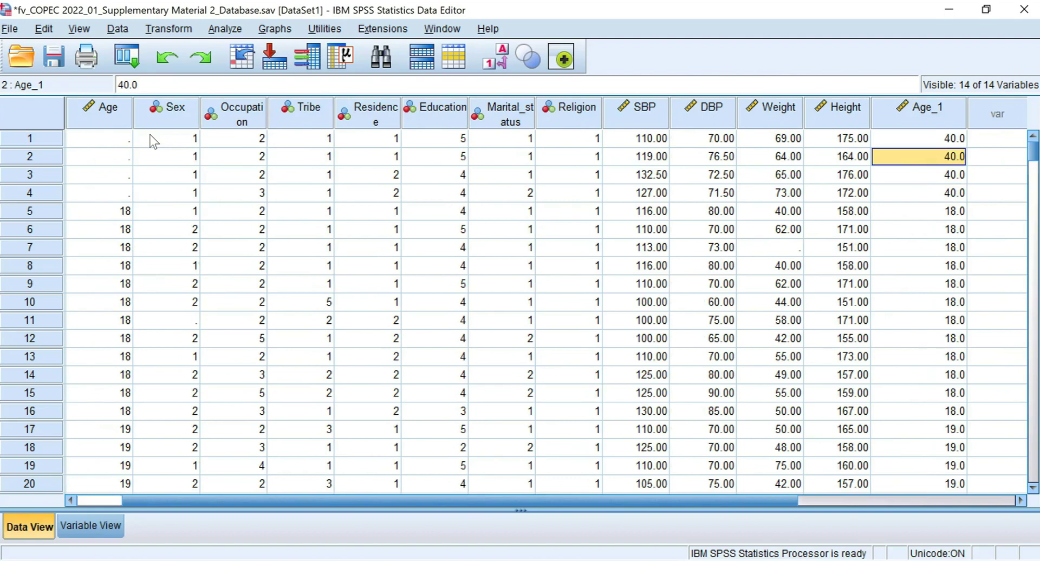
{"action": "key", "text": "Up"}
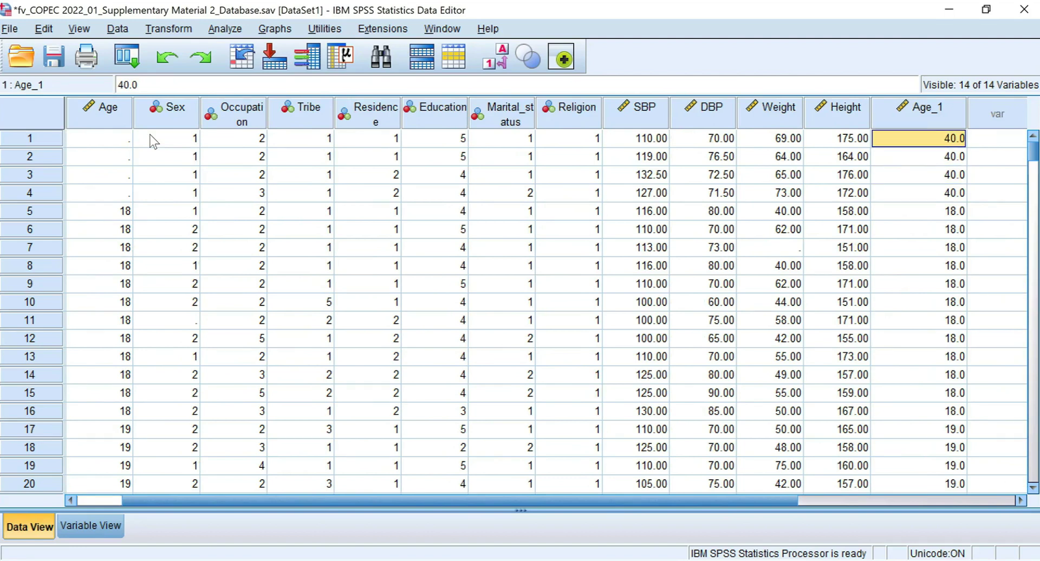
{"action": "key", "text": "Down"}
{"action": "key", "text": "Down"}
{"action": "key", "text": "Down"}
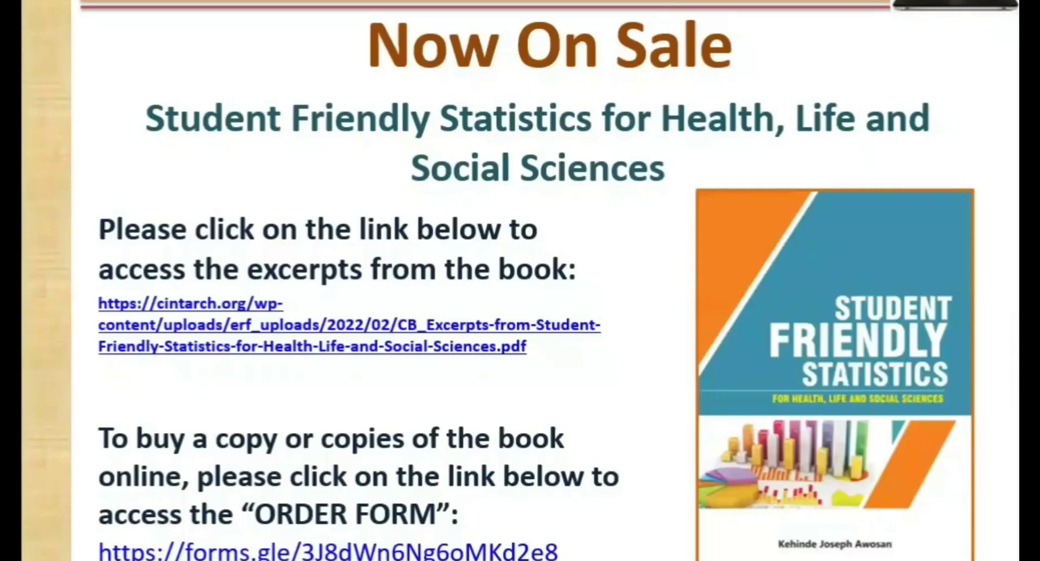